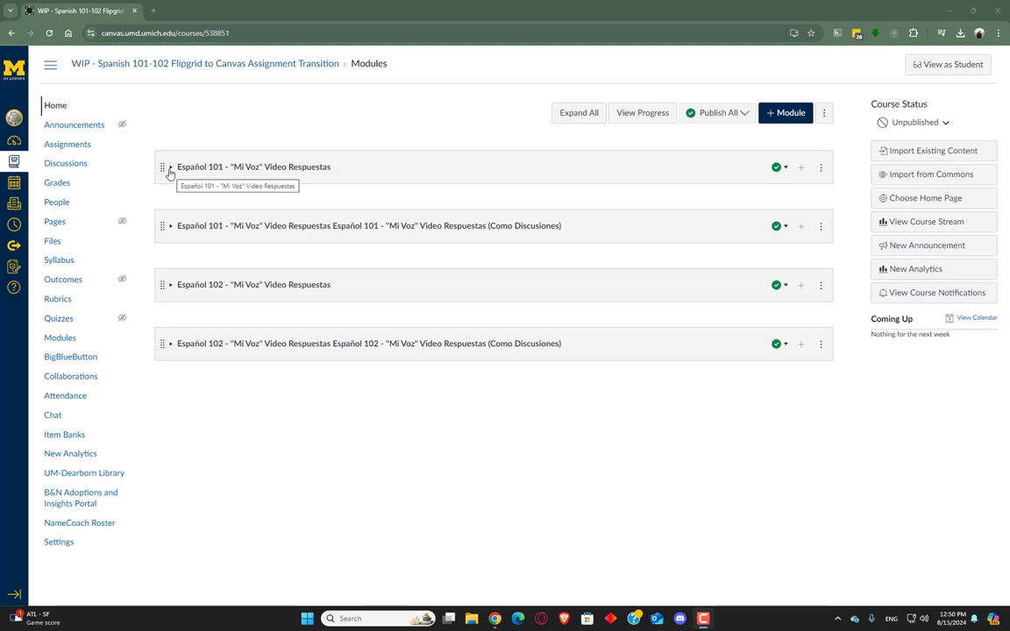
Expand the Español 101 - "Mi Voz" Video Respuestas module and look through its items.
click(171, 172)
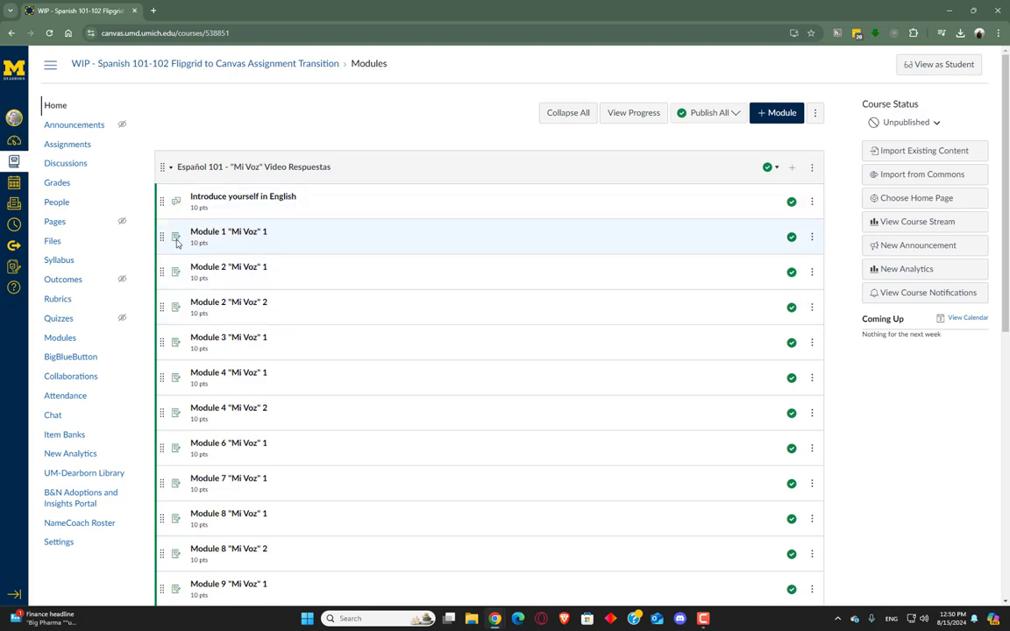
scroll(193, 254, down, 5)
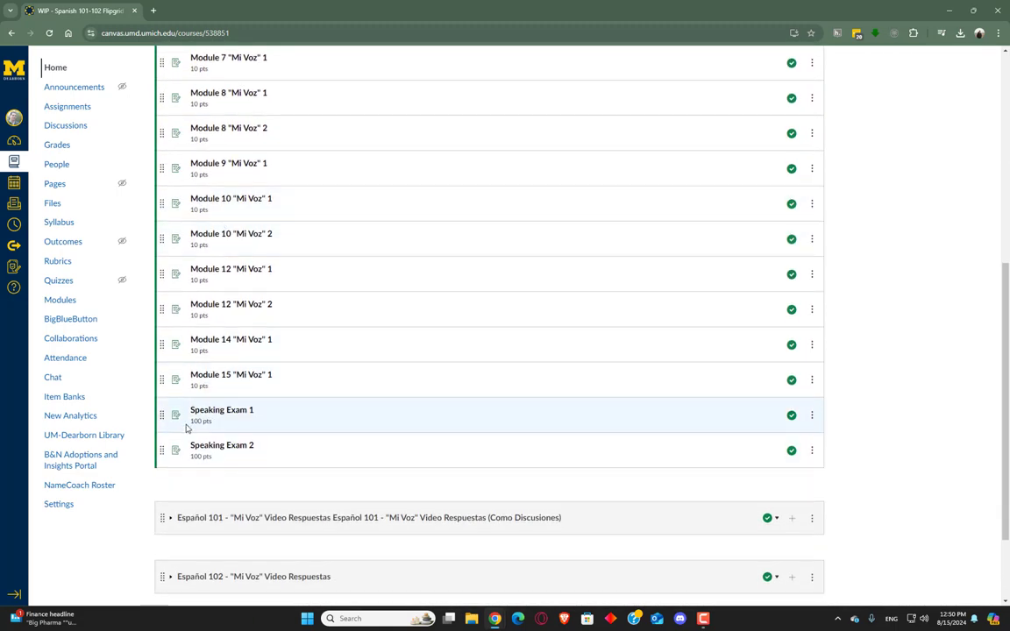
scroll(252, 179, up, 3)
scroll(252, 179, up, 3)
Open the Module 1 "Mi Voz" 1 assignment, examine its instructions, video and questions, and return to the course modules.
click(234, 233)
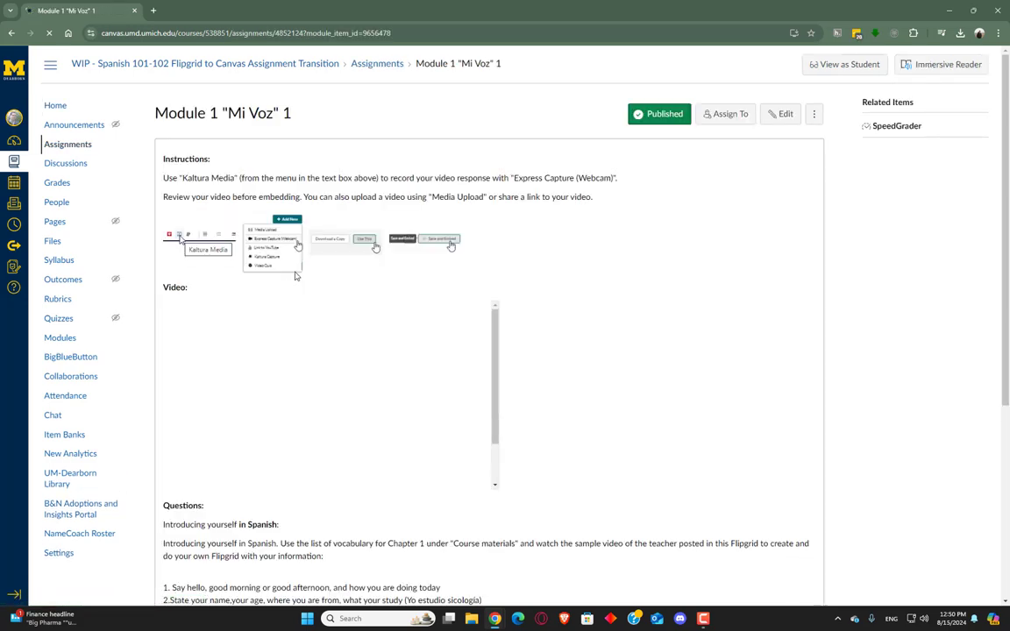
scroll(305, 268, down, 1)
scroll(402, 422, down, 1)
scroll(449, 351, up, 3)
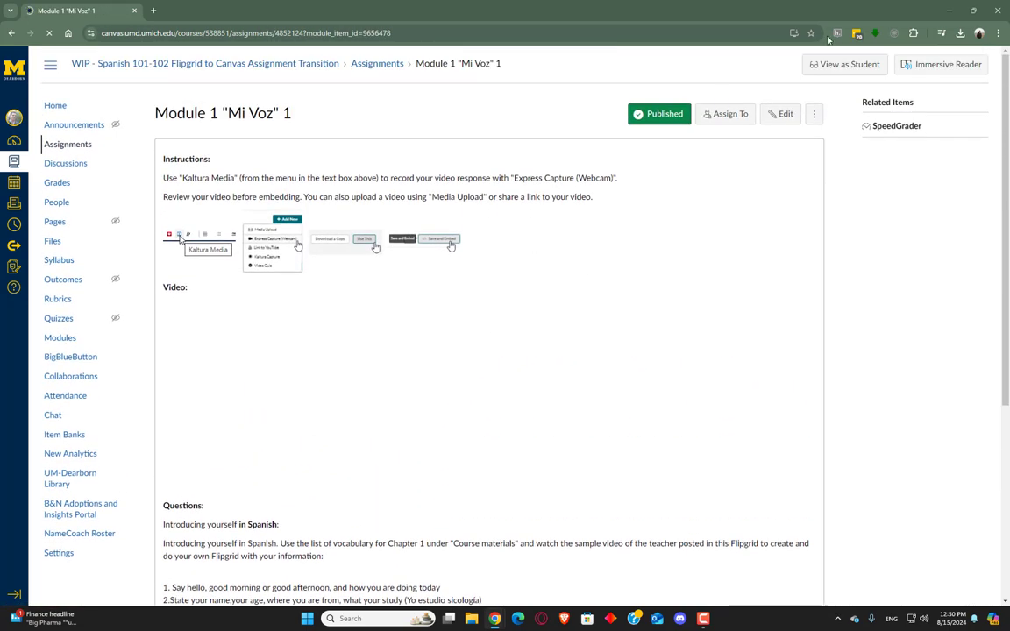
scroll(401, 365, down, 3)
scroll(221, 229, up, 2)
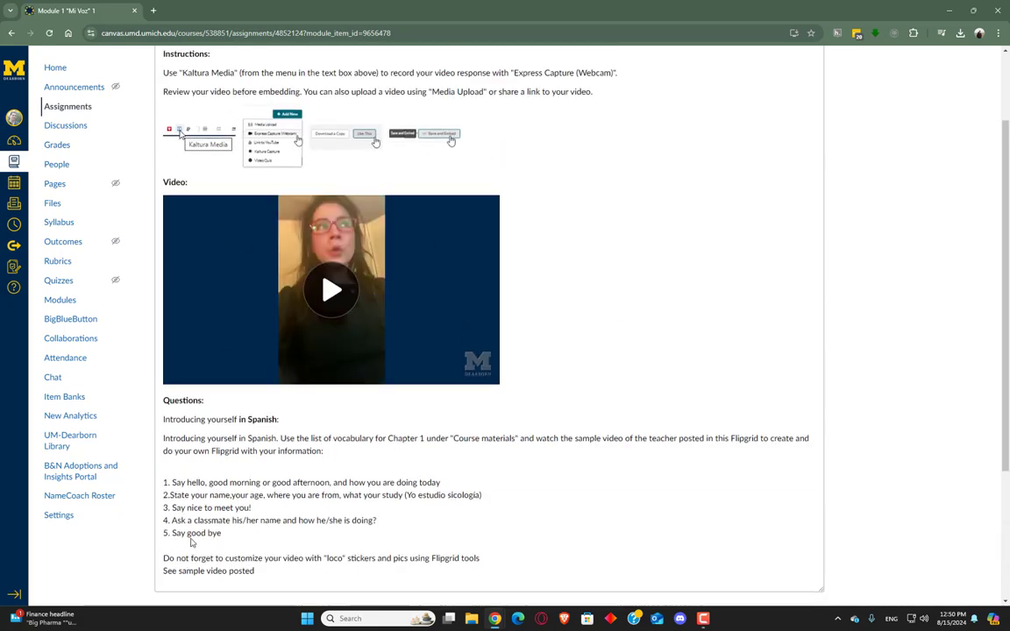
scroll(491, 350, up, 1)
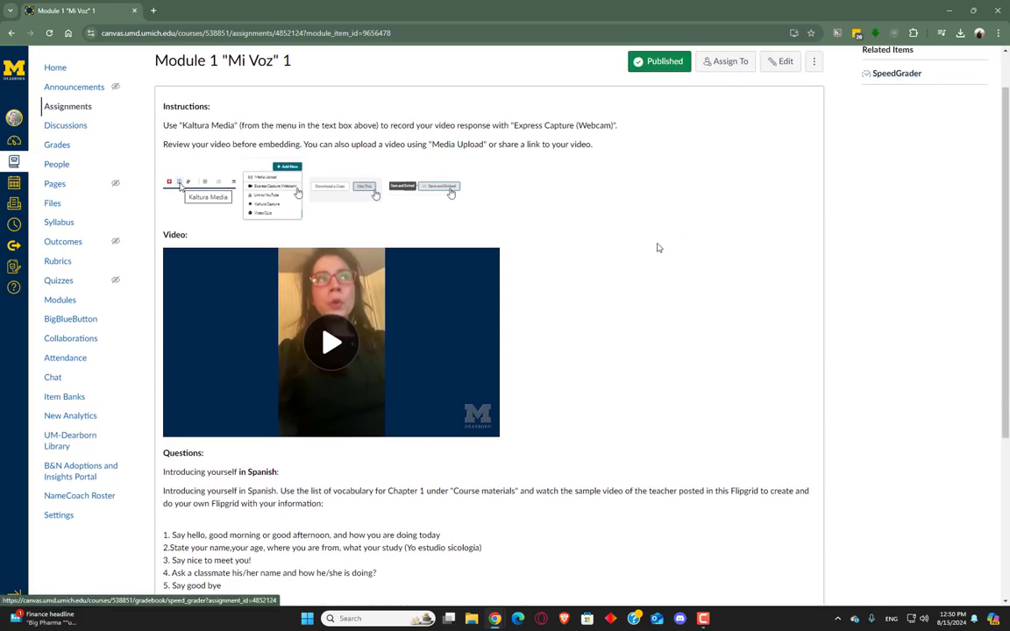
scroll(614, 228, up, 1)
click(13, 34)
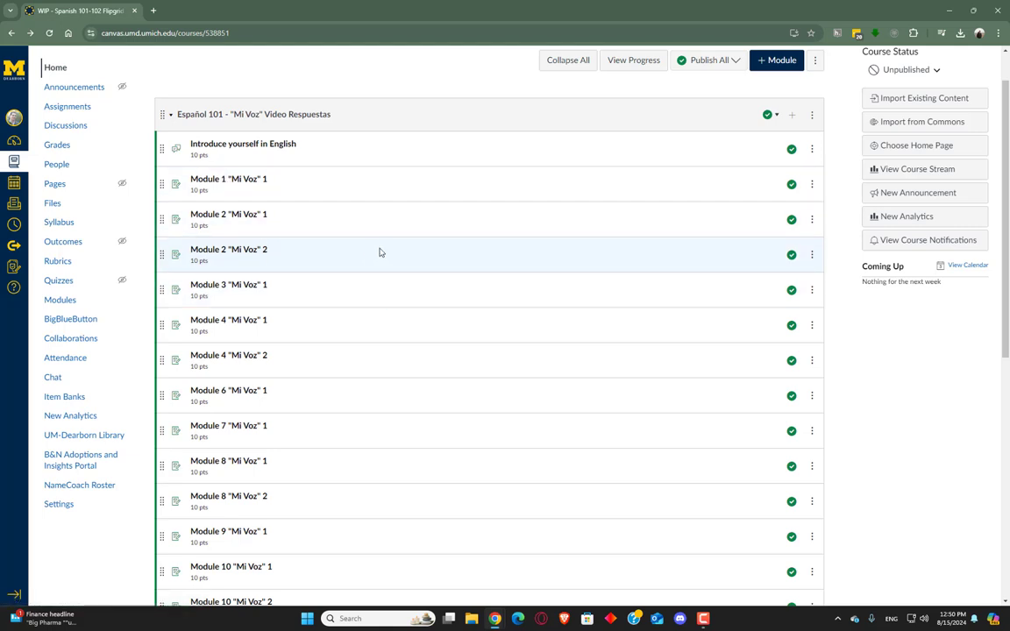
Open the "Introduce yourself in English" discussion, review its instructions and questions, and return to the course modules.
scroll(379, 253, up, 1)
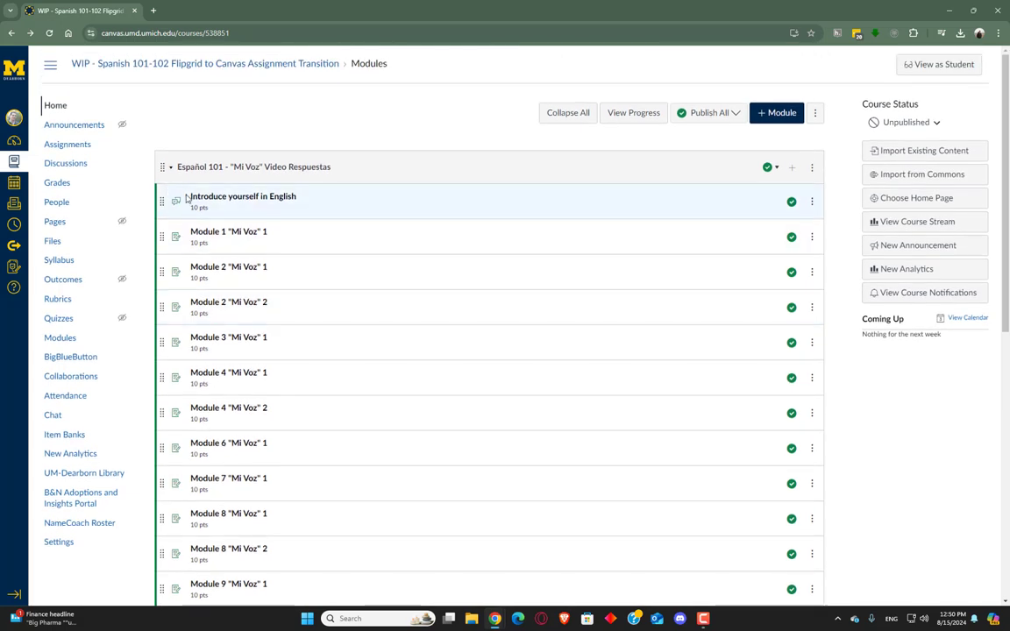
click(211, 199)
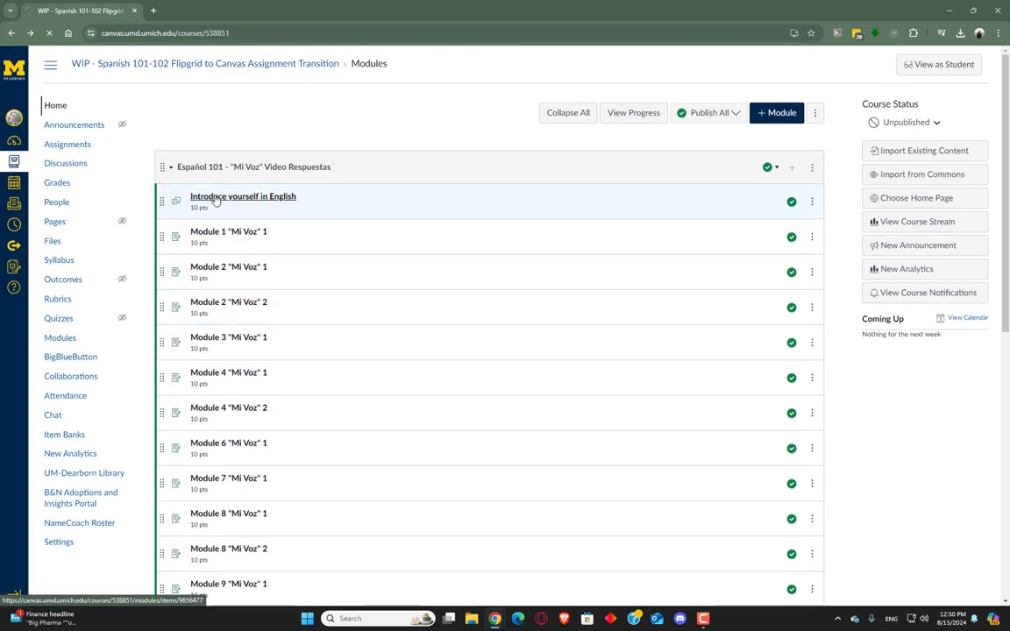
scroll(462, 347, down, 3)
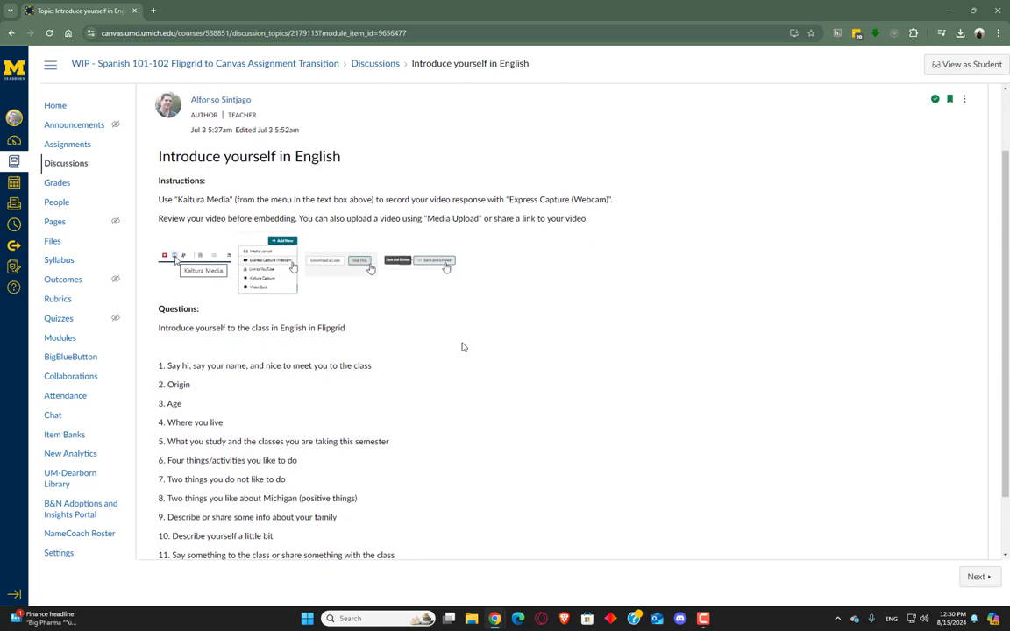
scroll(517, 447, up, 3)
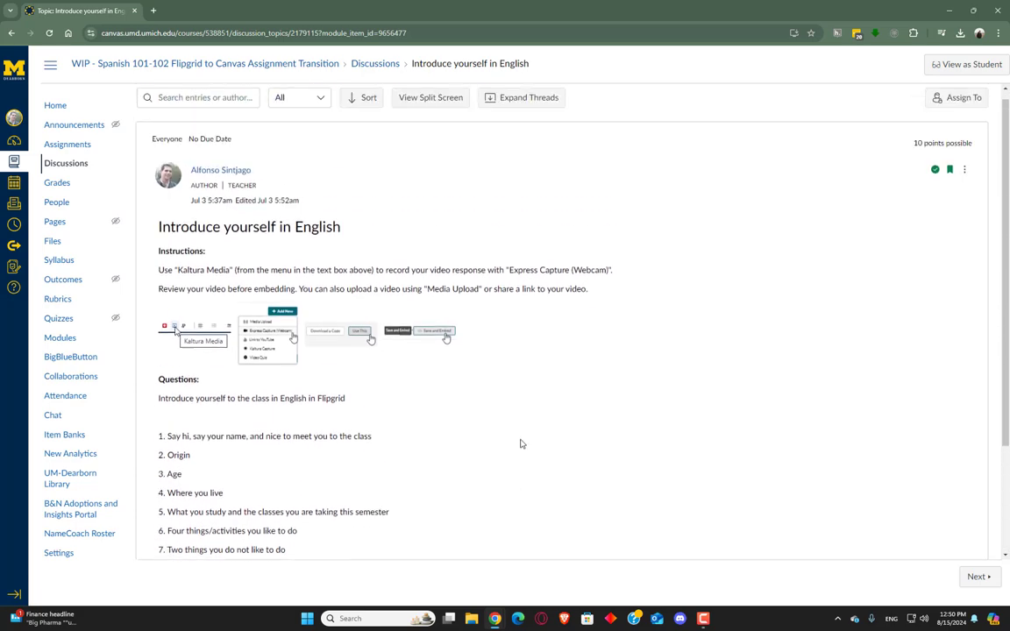
click(12, 34)
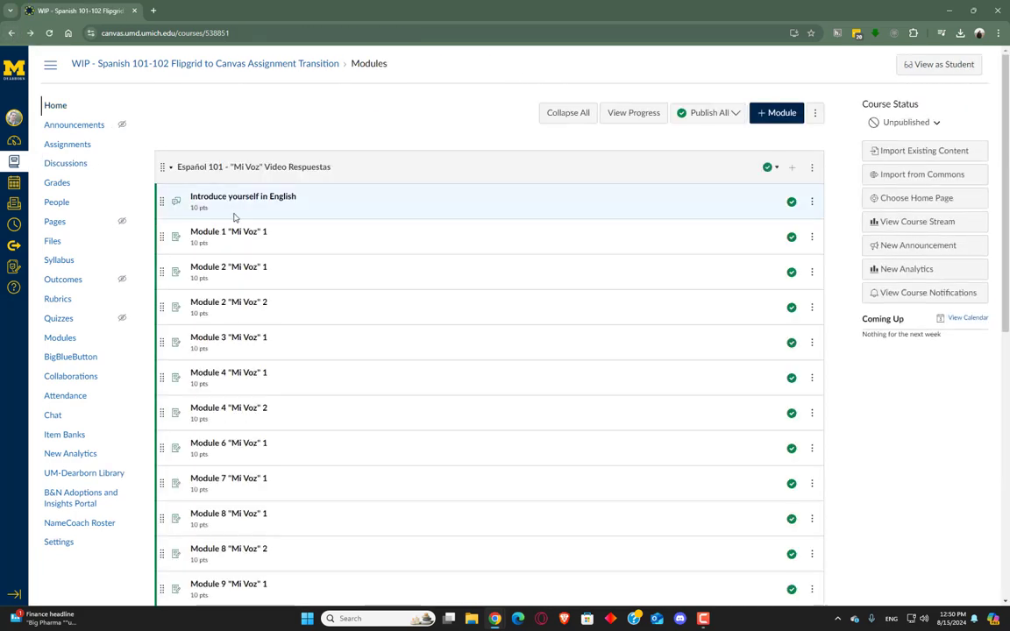
Collapse the first Español 101 module, expand the Español 101 (Como Discusiones) module and look through its items.
click(169, 169)
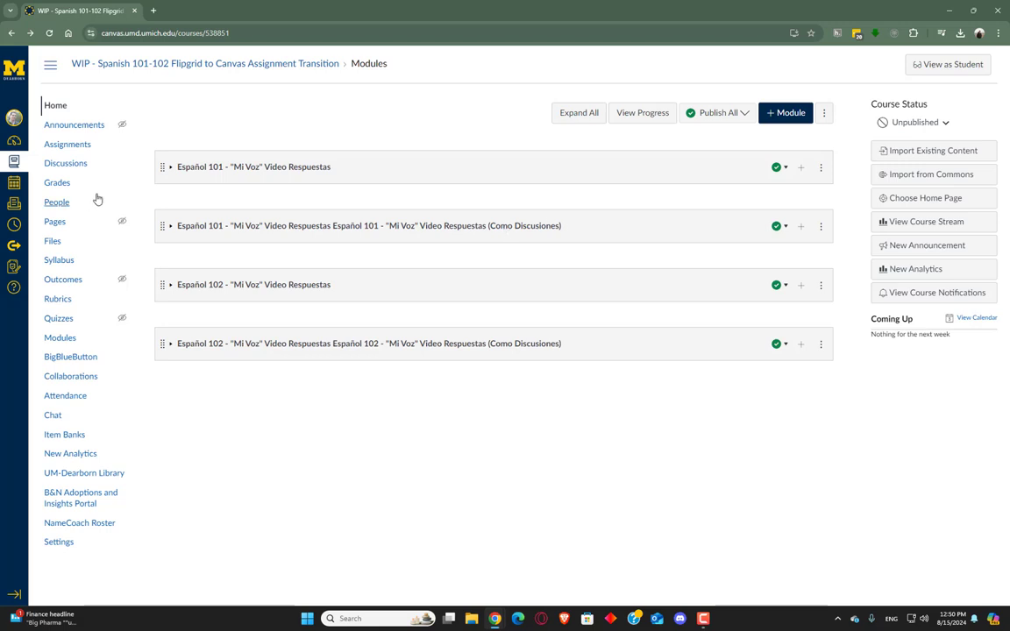
click(169, 226)
scroll(226, 352, down, 5)
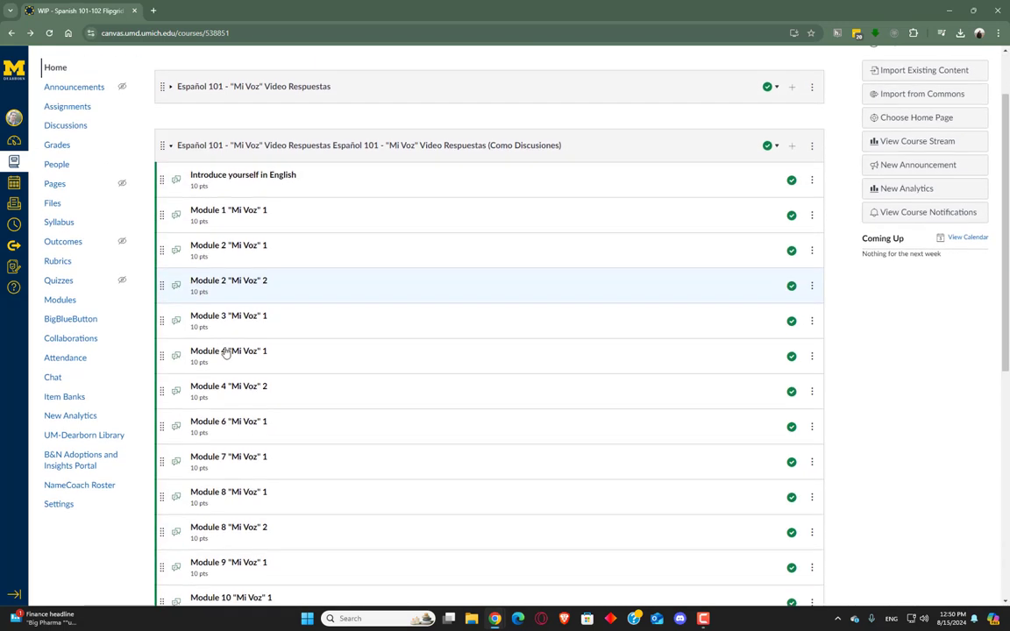
scroll(224, 350, down, 3)
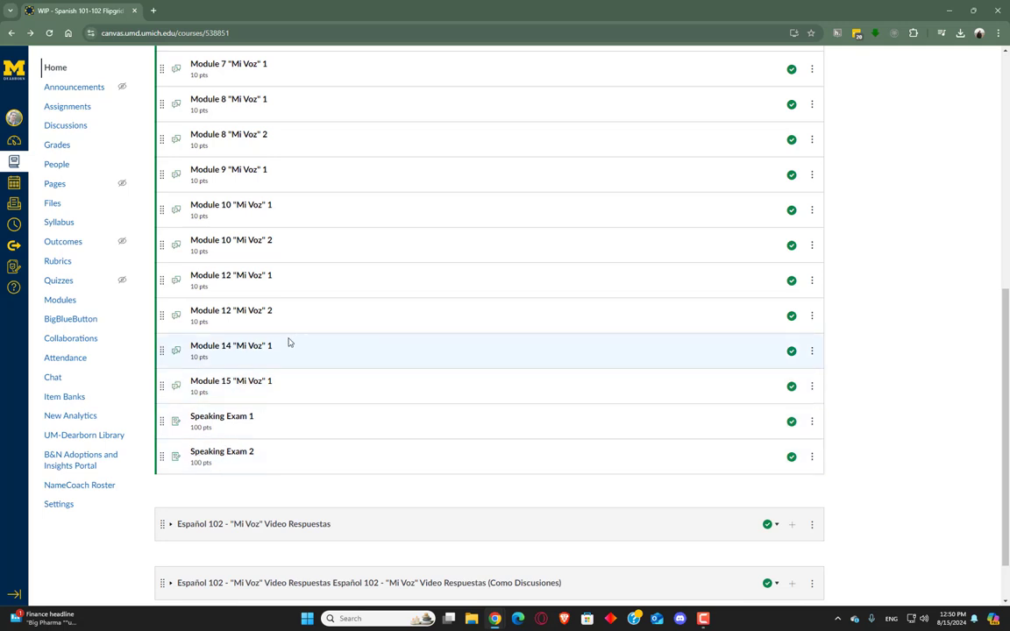
scroll(289, 343, up, 7)
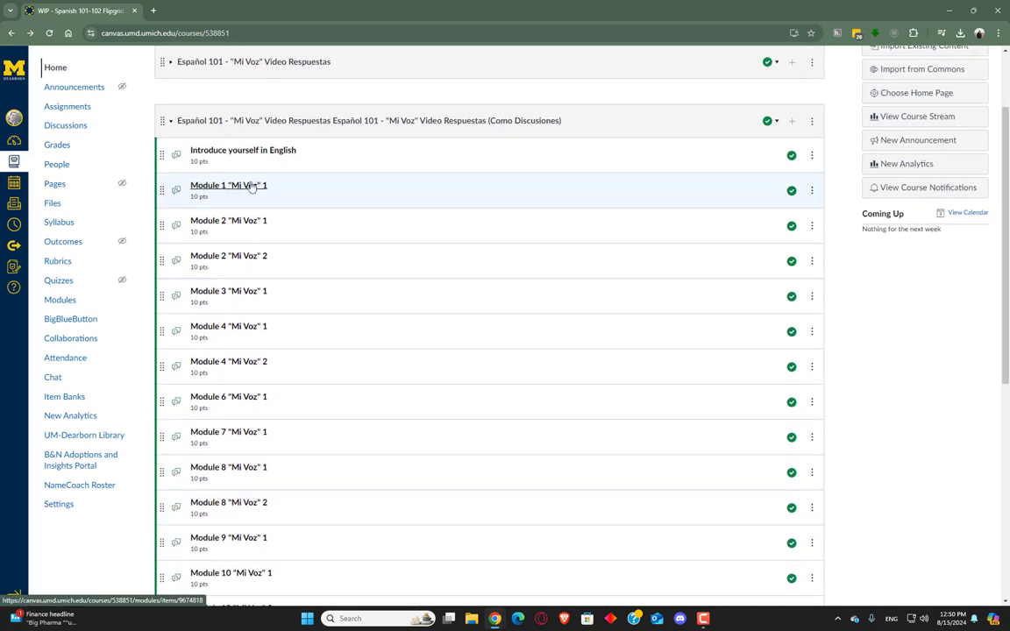
Open the discussion version of Module 1 "Mi Voz" 1 and review its instructions, video and questions.
click(249, 190)
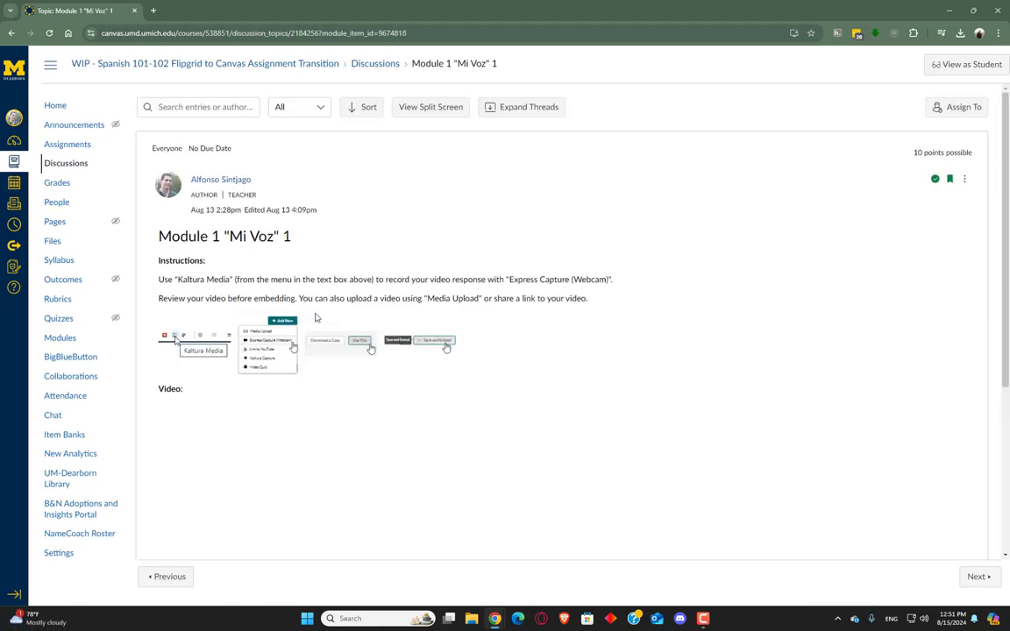
scroll(419, 299, down, 3)
scroll(618, 302, up, 3)
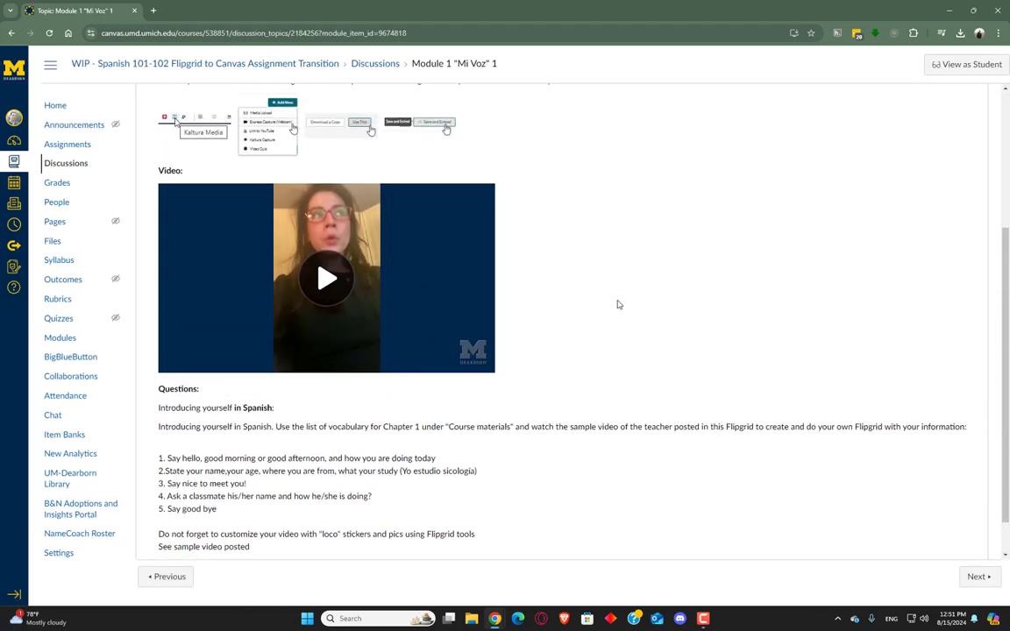
Open the Module 1 "Mi Voz" 1 discussion for editing and examine its reply, grading and liking options.
click(965, 181)
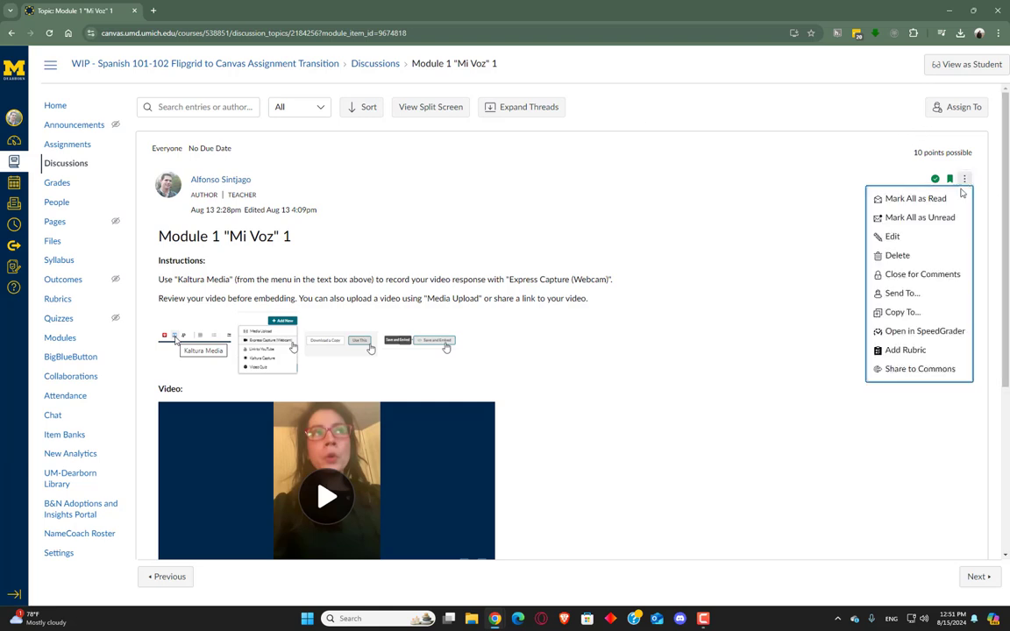
click(927, 242)
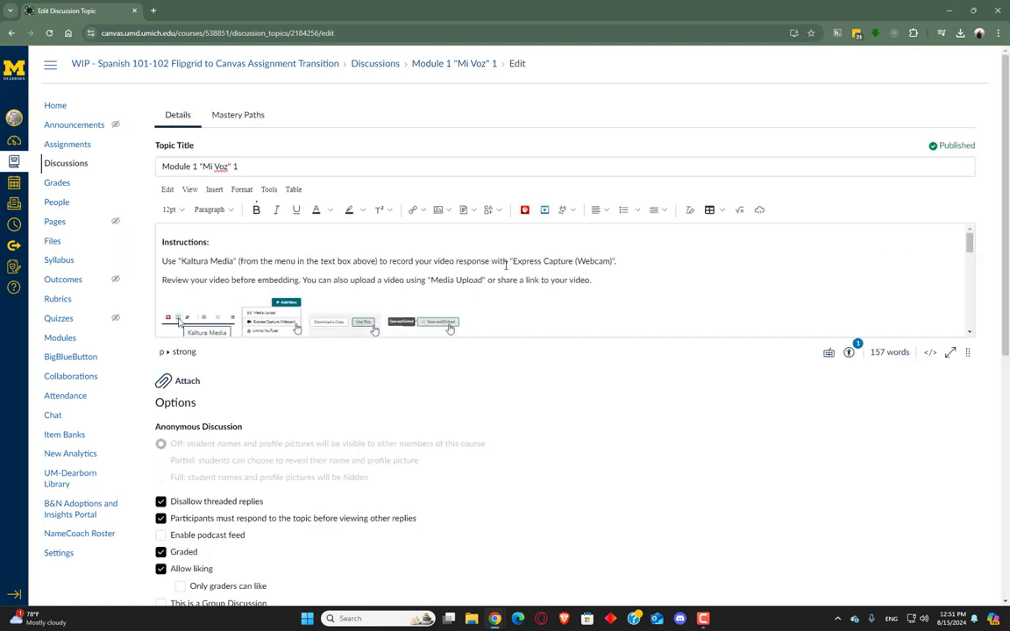
scroll(506, 266, down, 2)
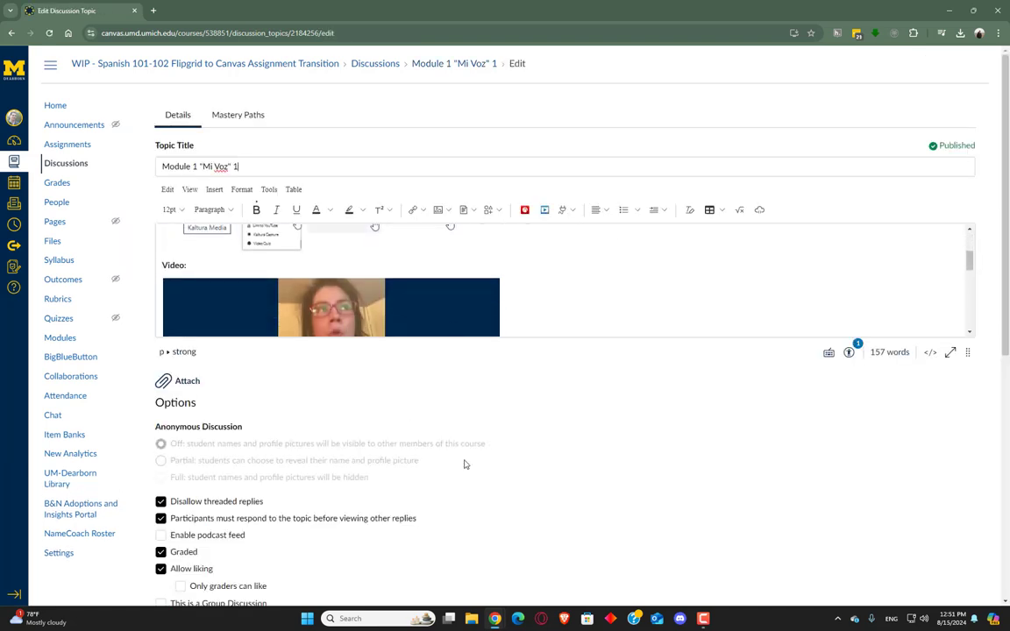
scroll(466, 464, down, 2)
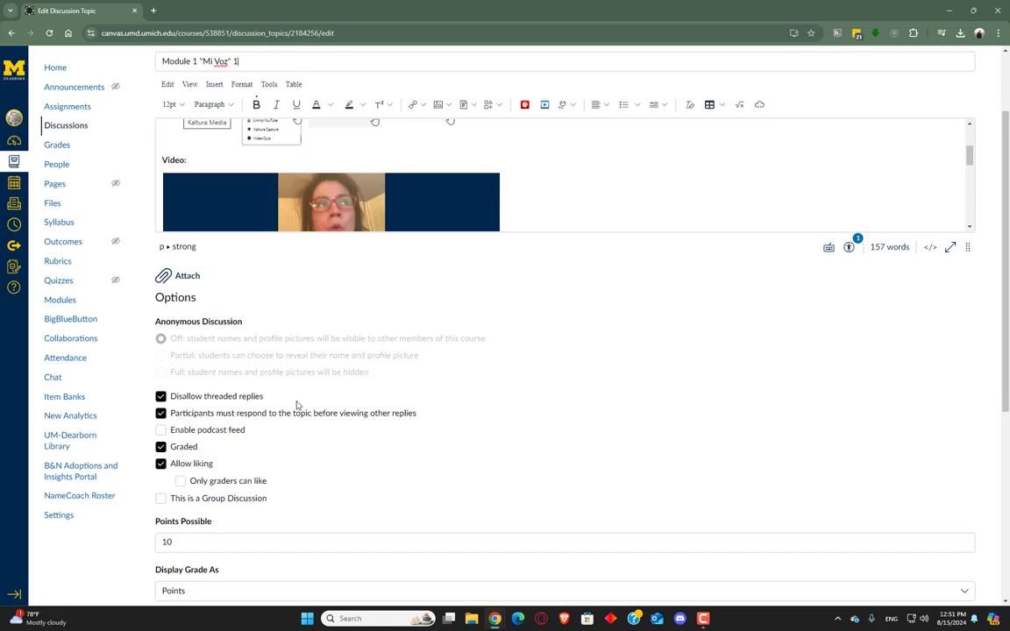
scroll(460, 390, down, 1)
scroll(444, 377, up, 2)
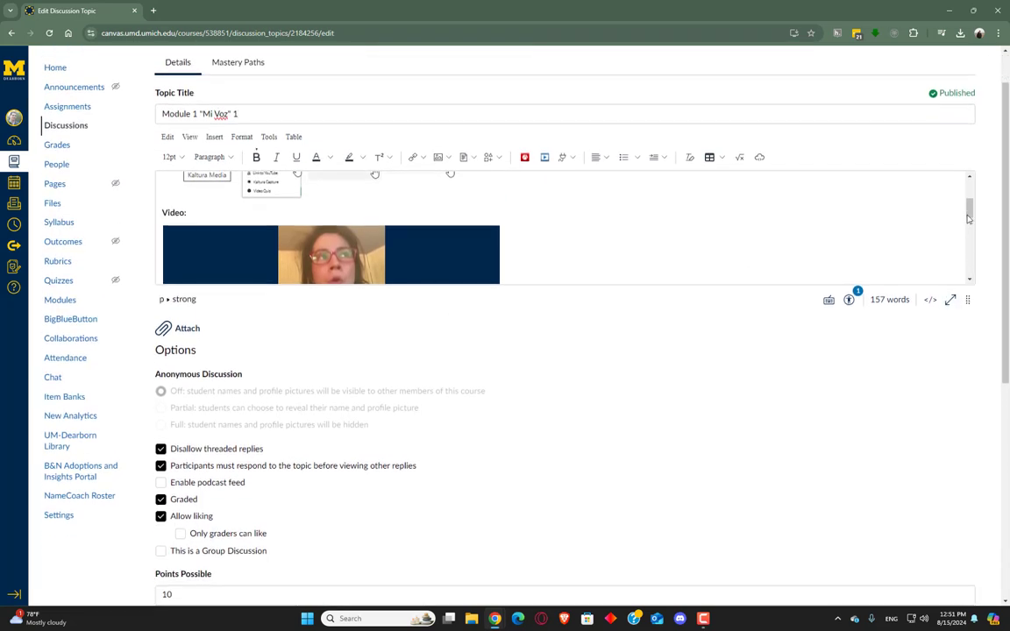
Review the discussion's description and settings in the editor, and return to the course modules without saving.
click(971, 258)
scroll(964, 255, up, 5)
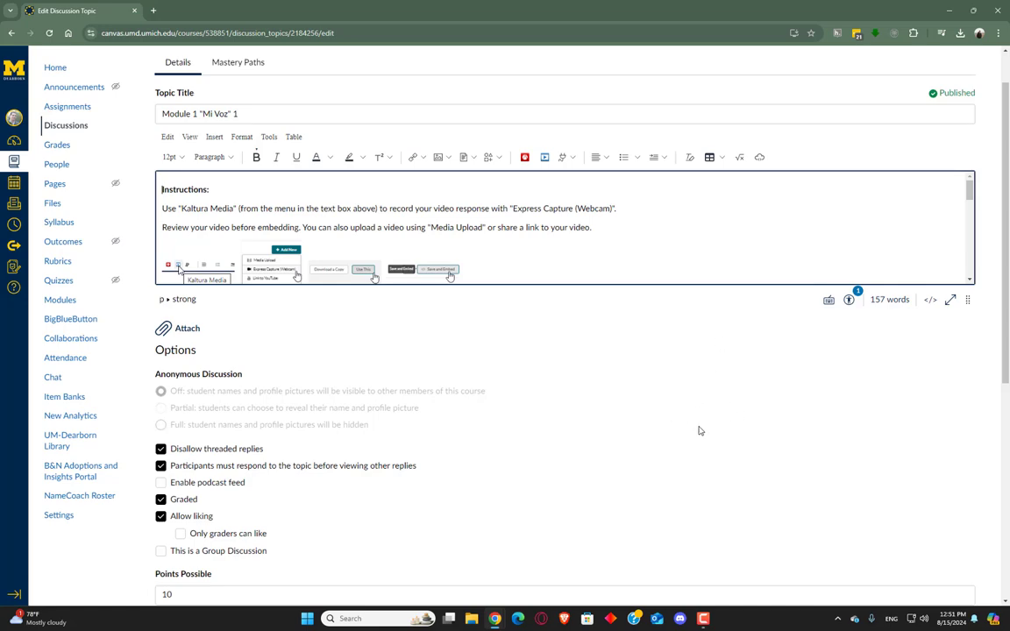
scroll(699, 429, down, 4)
scroll(614, 350, up, 4)
click(9, 34)
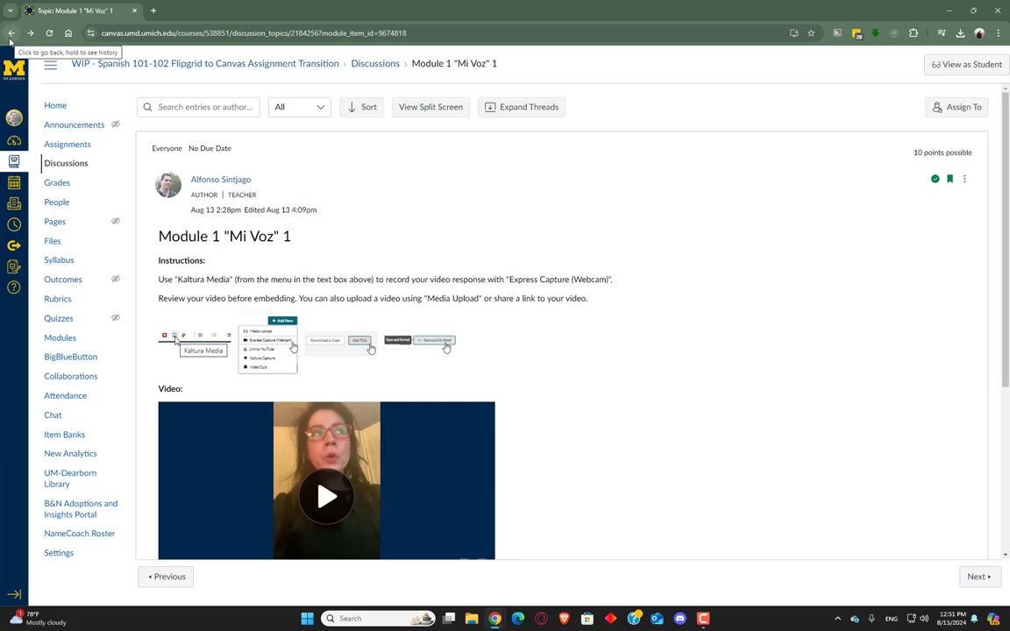
click(11, 36)
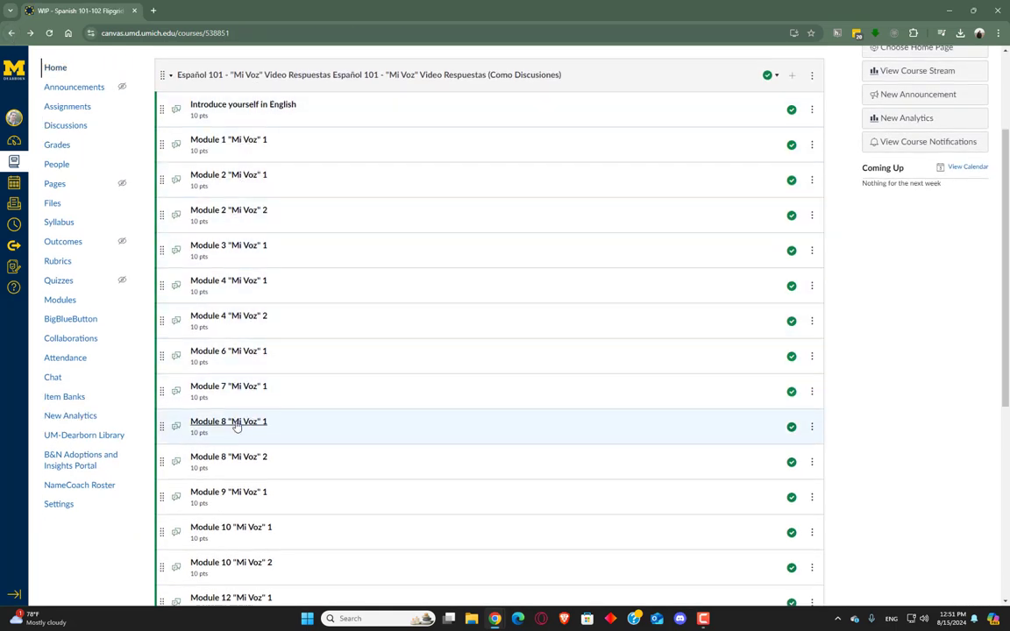
Reopen the Module 1 "Mi Voz" 1 discussion, check its content down to the reply area, and return to the modules.
click(244, 143)
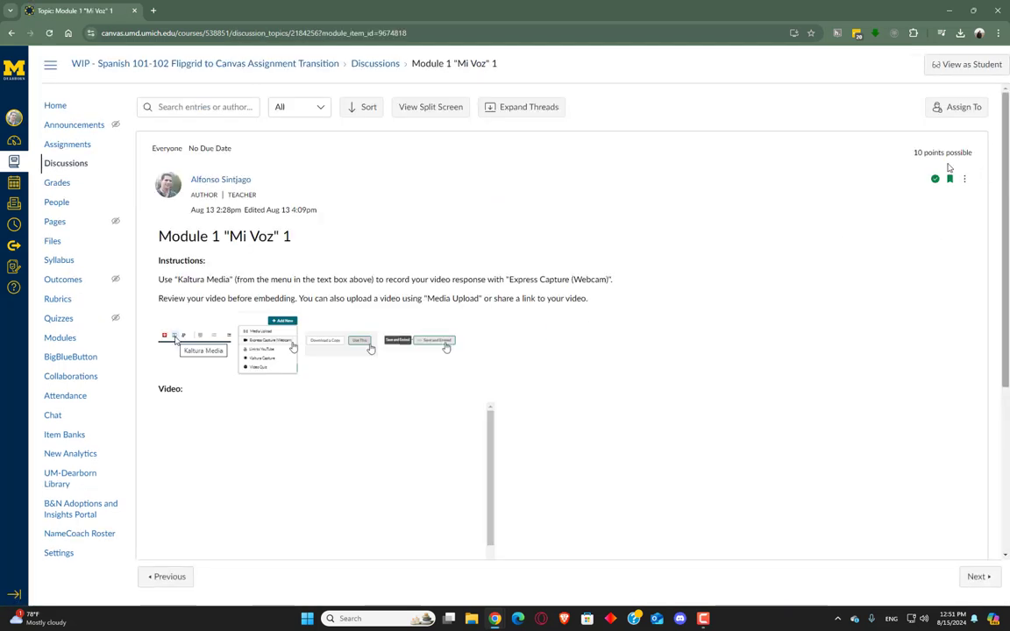
scroll(552, 343, down, 3)
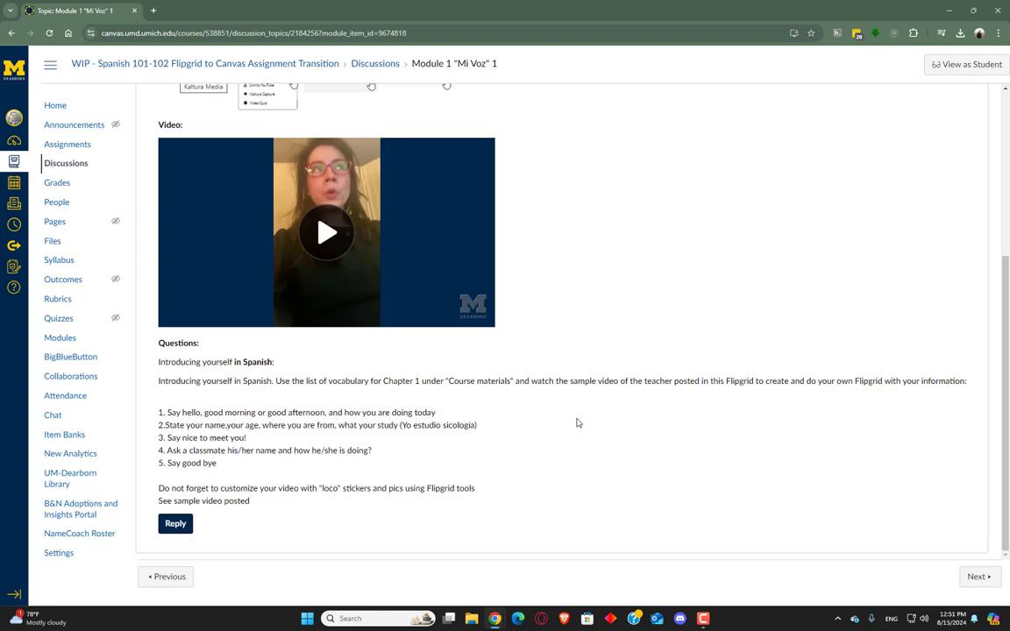
scroll(458, 451, up, 2)
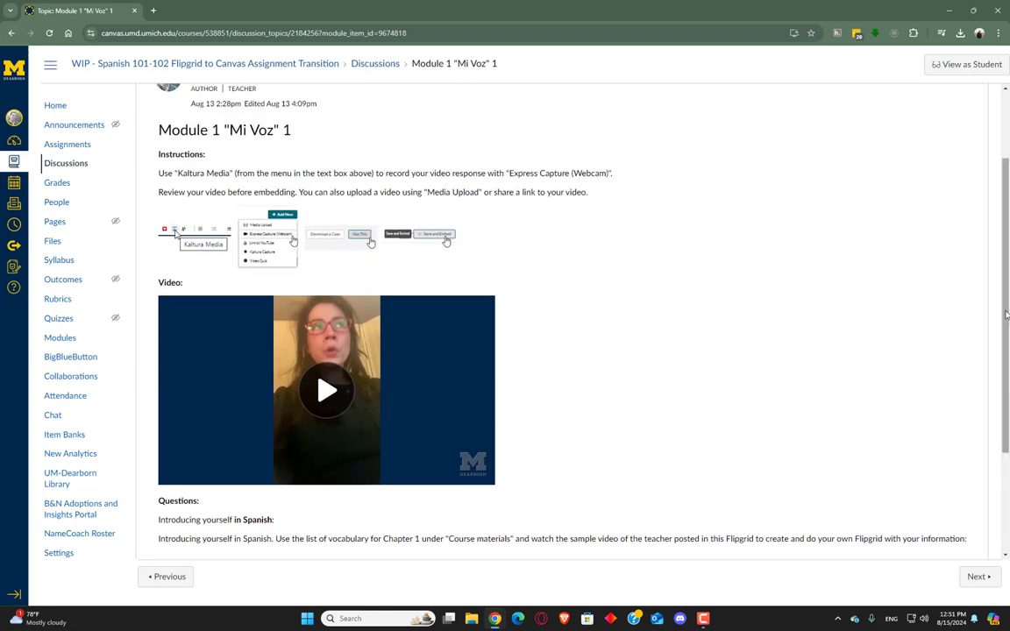
click(10, 32)
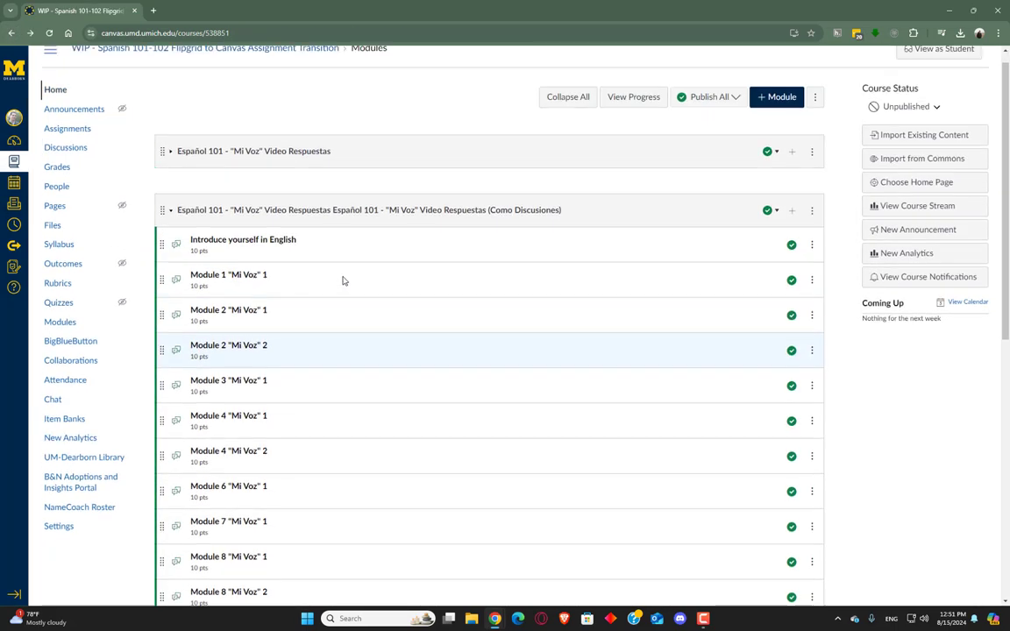
Collapse the Español 101 (Como Discusiones) module and expand the first Español 101 "Mi Voz" Video Respuestas module.
scroll(289, 263, up, 1)
click(170, 226)
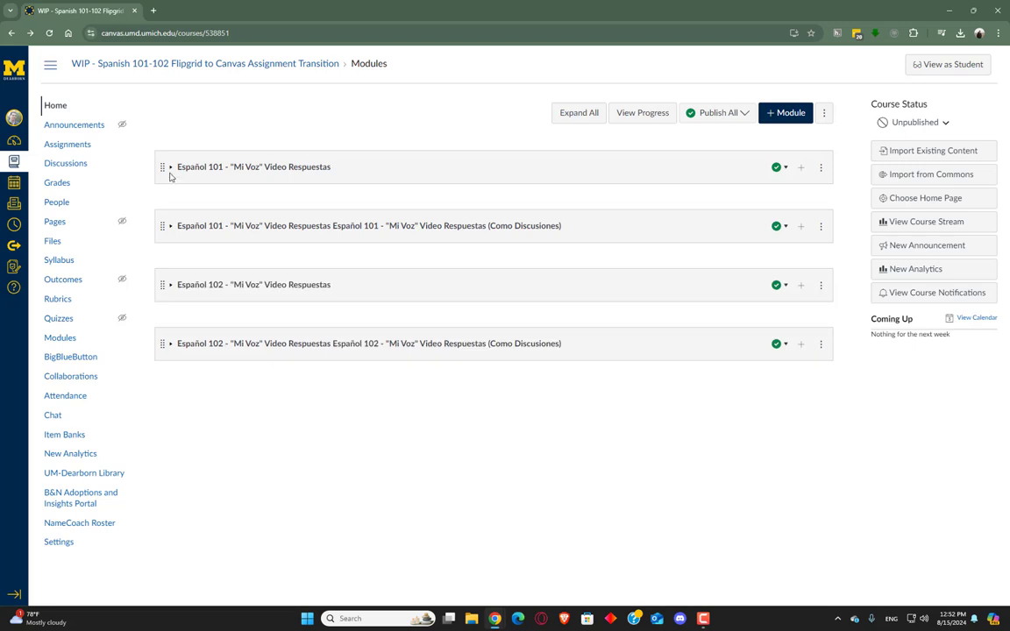
click(170, 169)
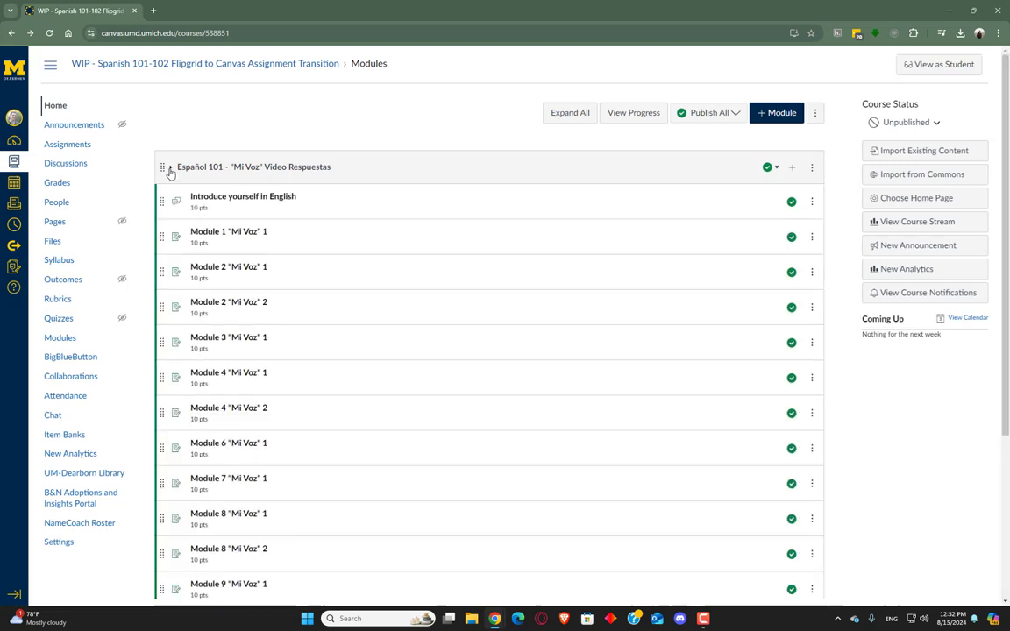
View the assignment version of Module 1 "Mi Voz" 1, return to the course modules and collapse the first module.
click(201, 233)
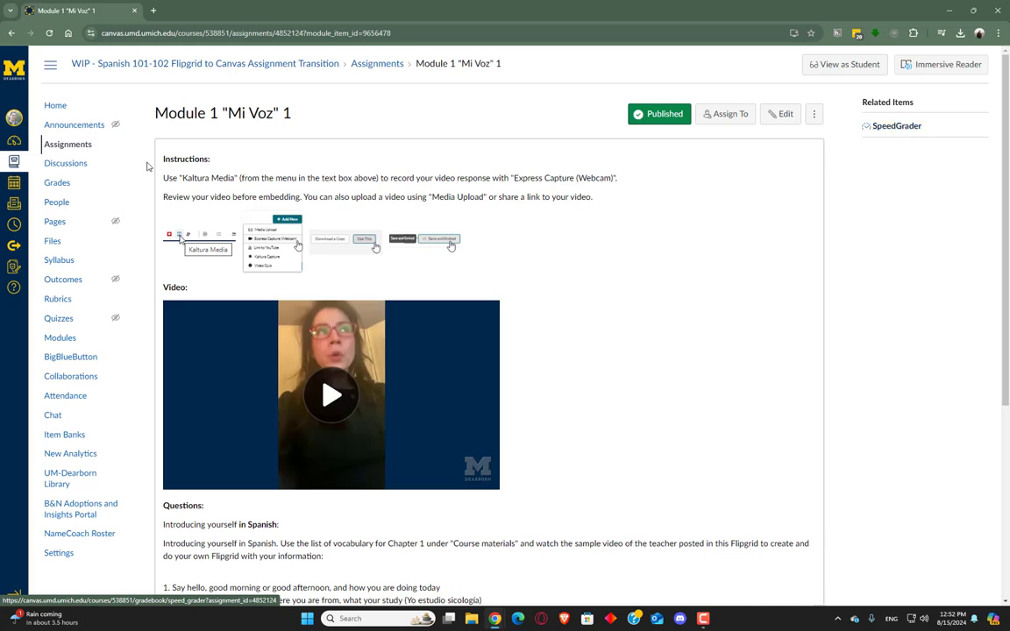
click(14, 35)
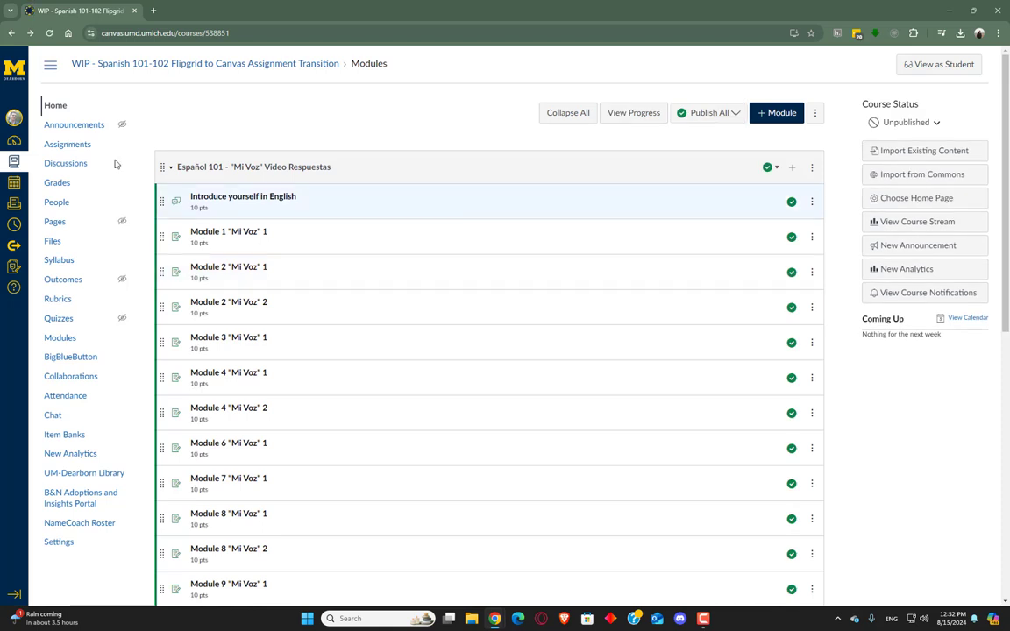
click(171, 168)
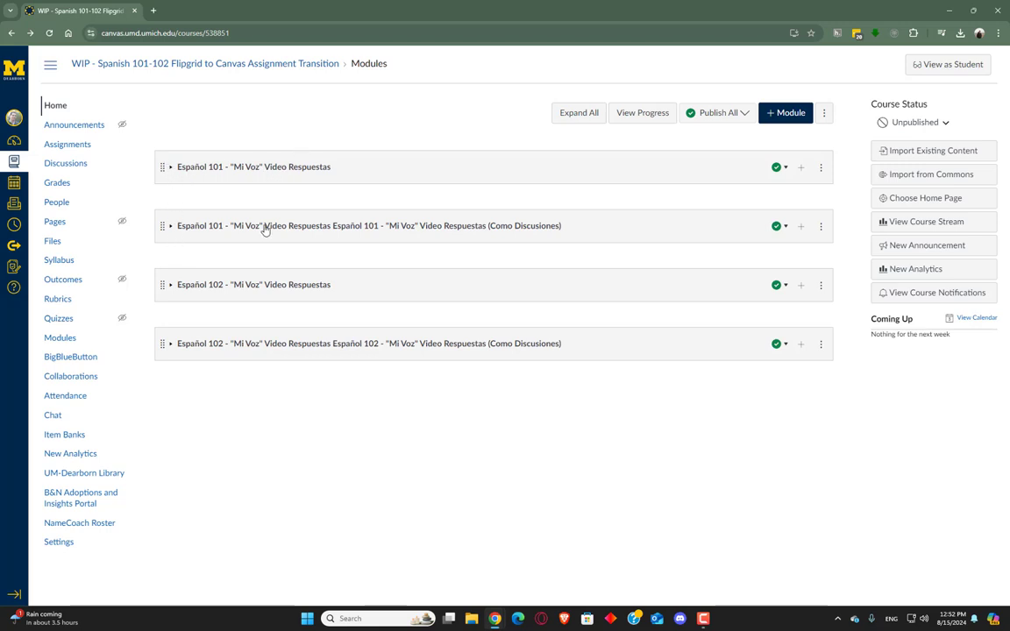
View the course's assignment groups and return to the course home page.
click(84, 147)
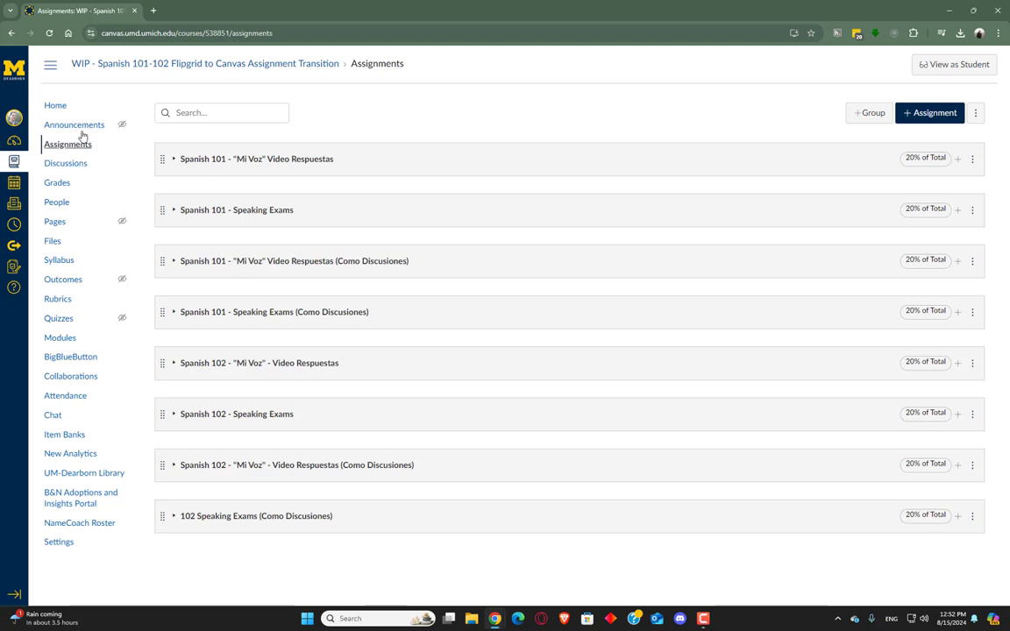
click(52, 112)
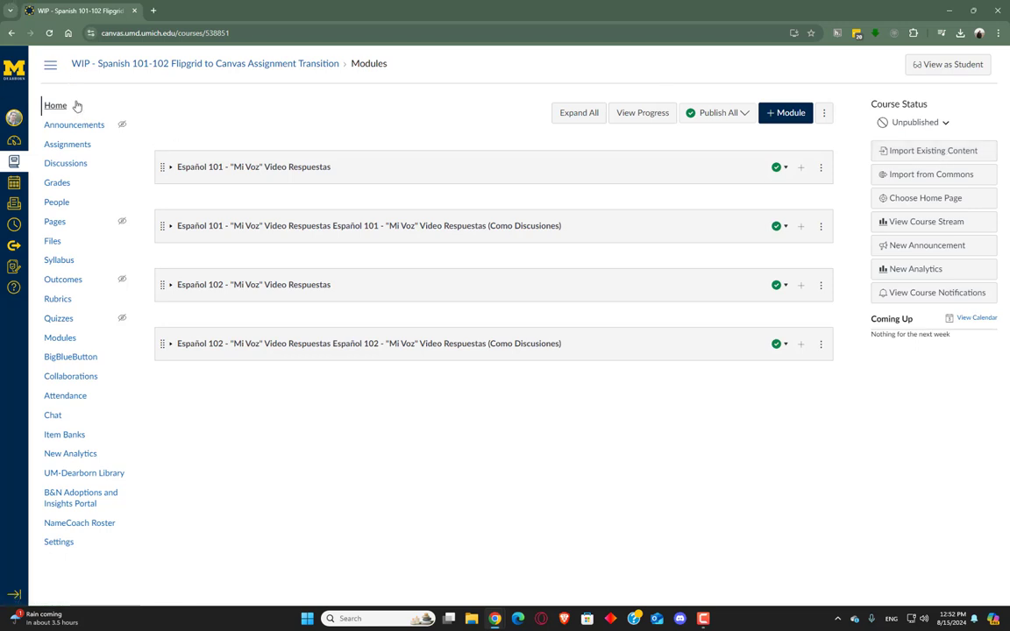
click(15, 119)
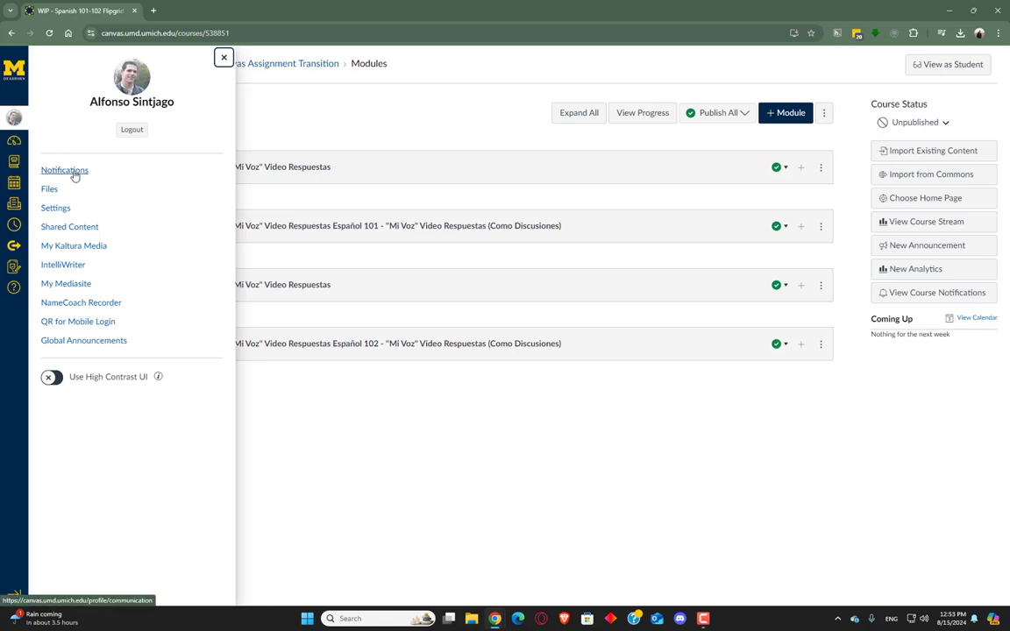
click(391, 115)
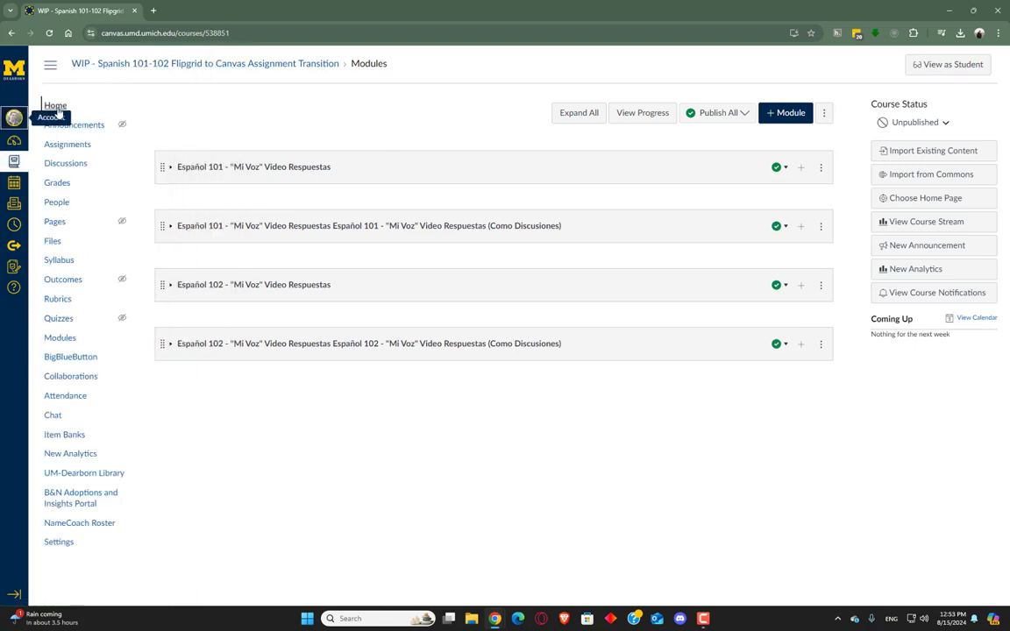
click(56, 107)
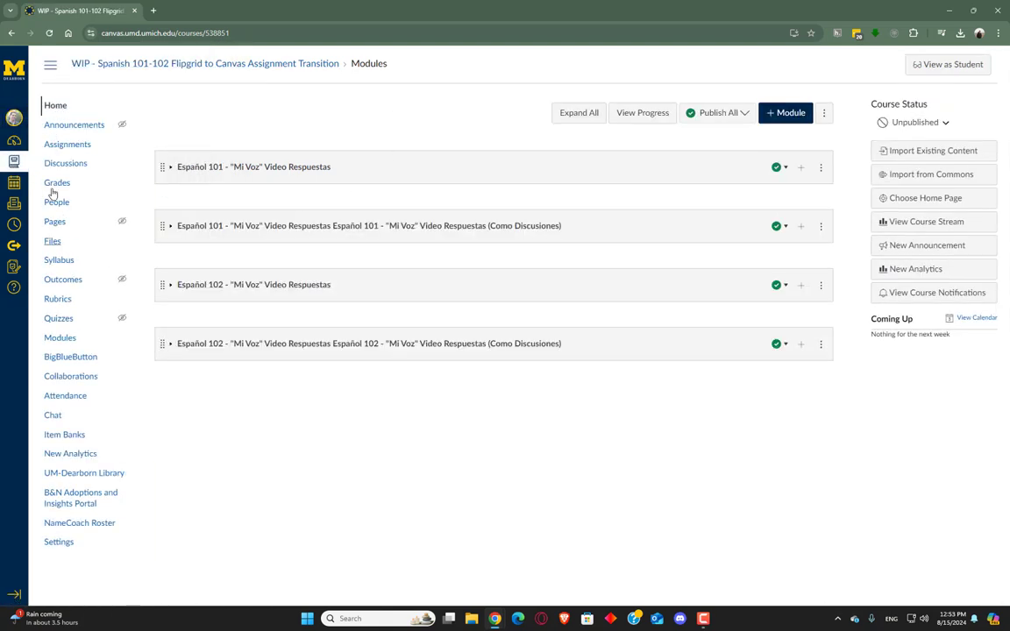
click(14, 140)
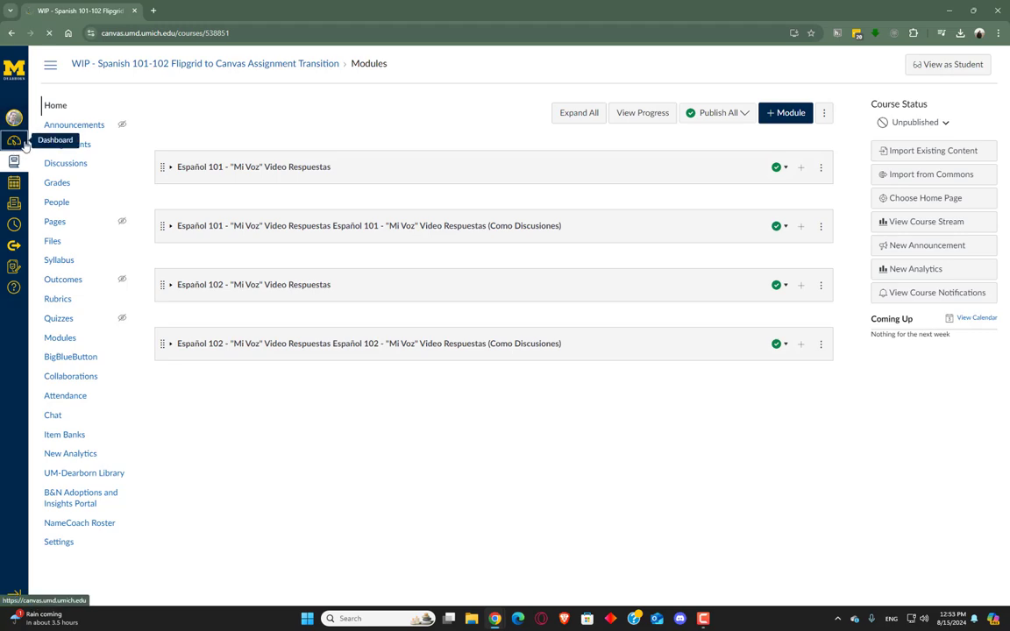
scroll(312, 317, down, 8)
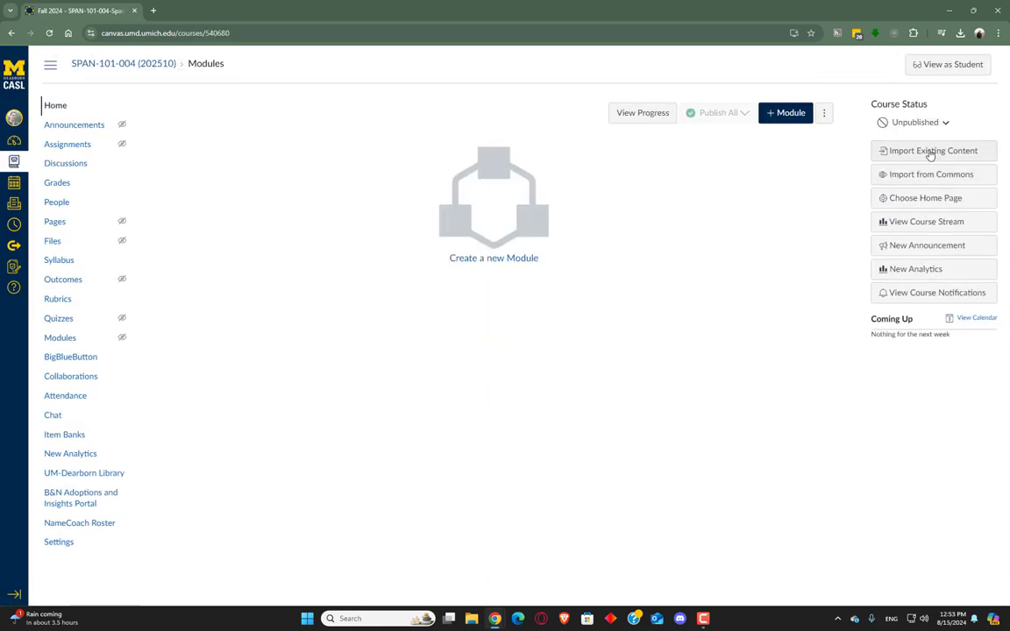
click(930, 151)
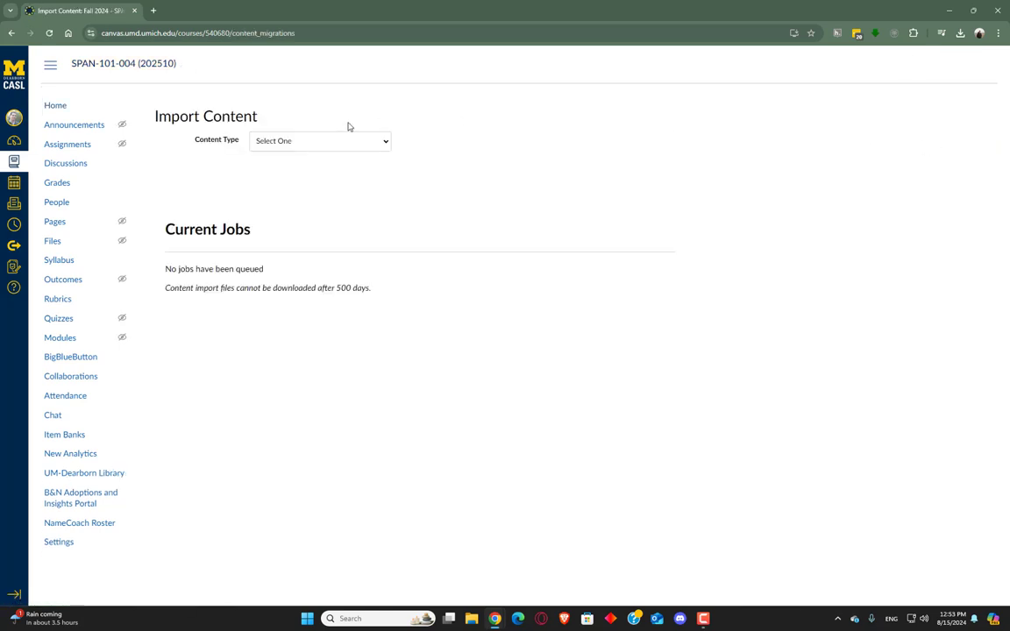
Set the import to copy a Canvas course, with WIP - Spanish 101-102 Flipgrid to Canvas Assignment Transition as the source.
click(346, 141)
click(292, 165)
click(333, 172)
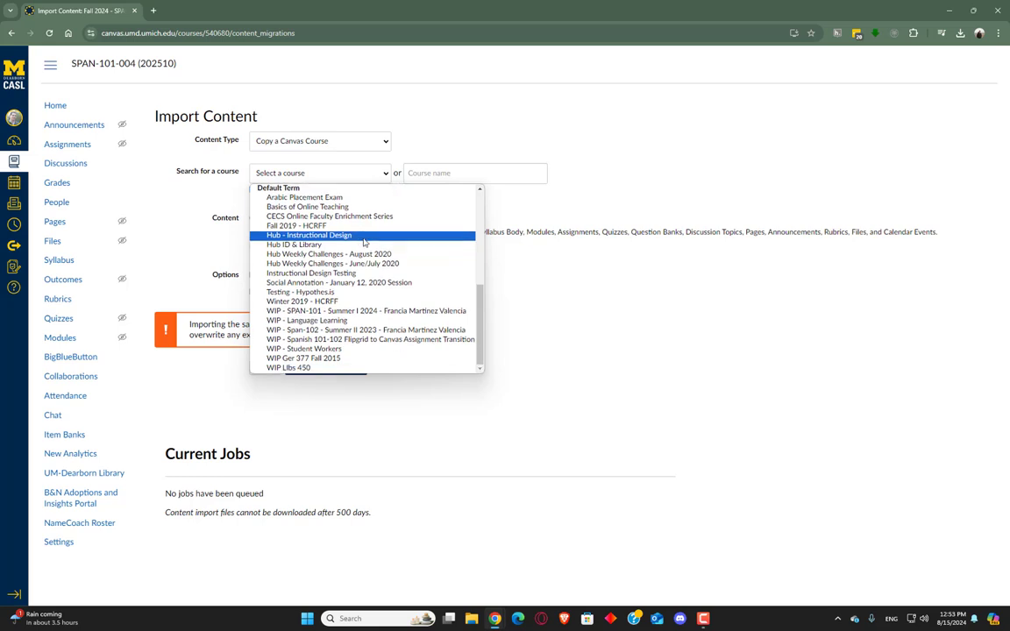
scroll(386, 289, up, 3)
scroll(395, 324, down, 3)
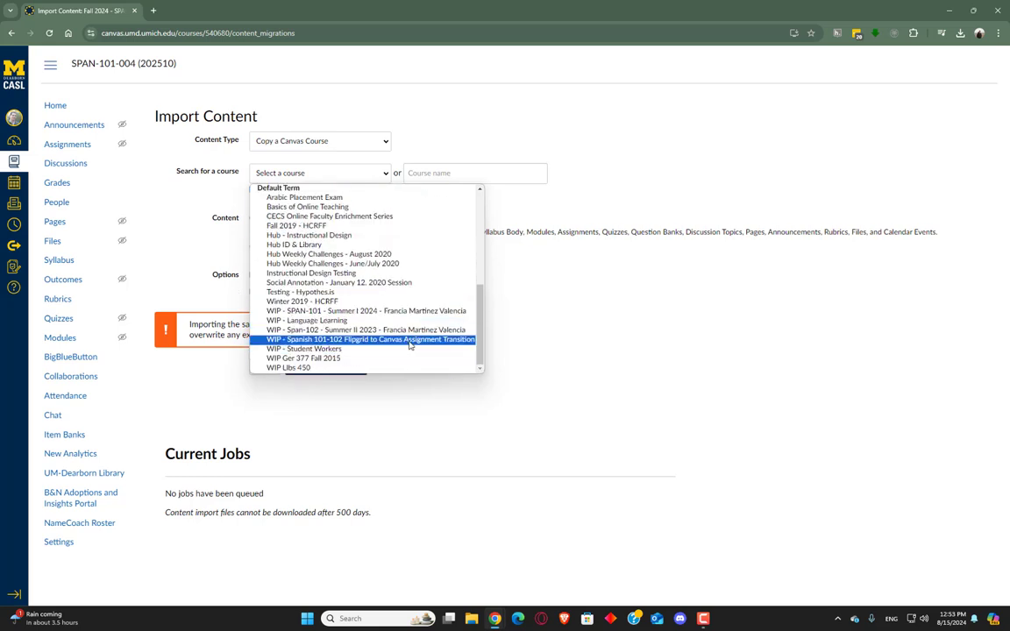
click(409, 341)
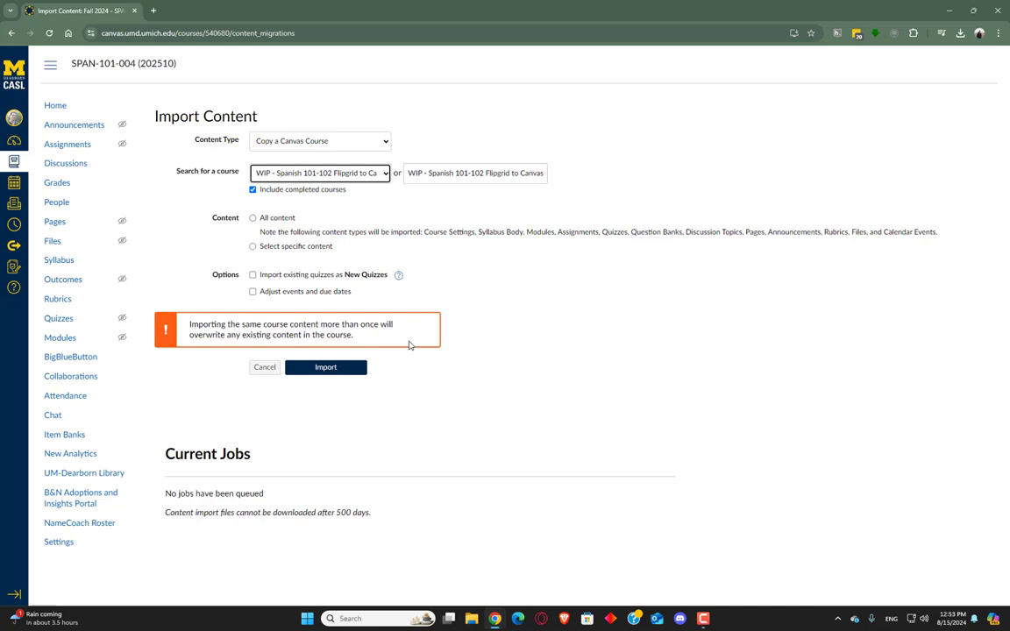
Import only specific content, selecting the Español 101 - "Mi Voz" Video Respuestas (Como Discusiones) module.
click(258, 247)
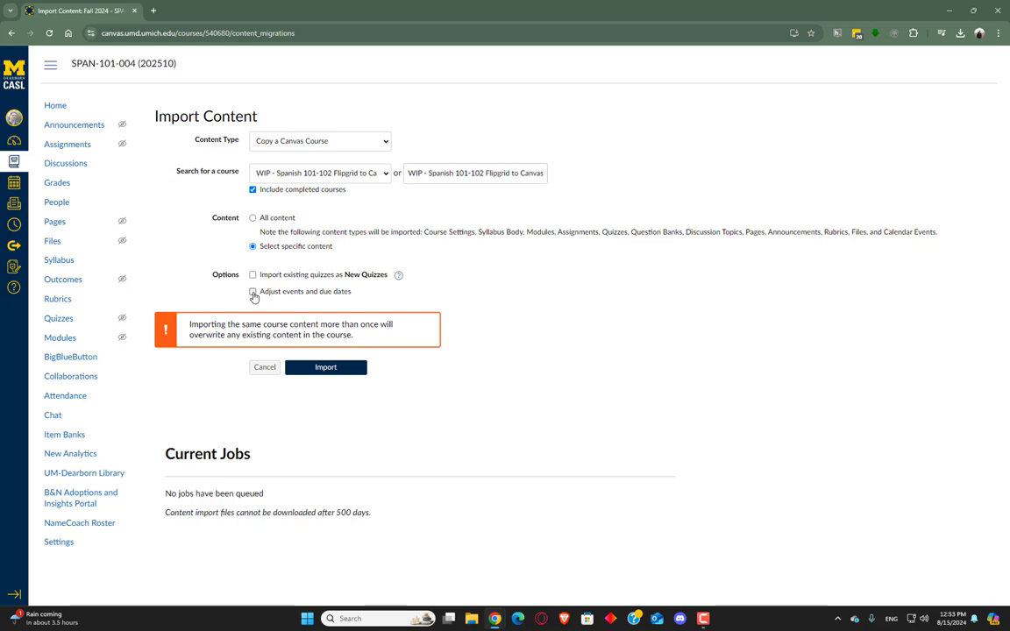
click(321, 369)
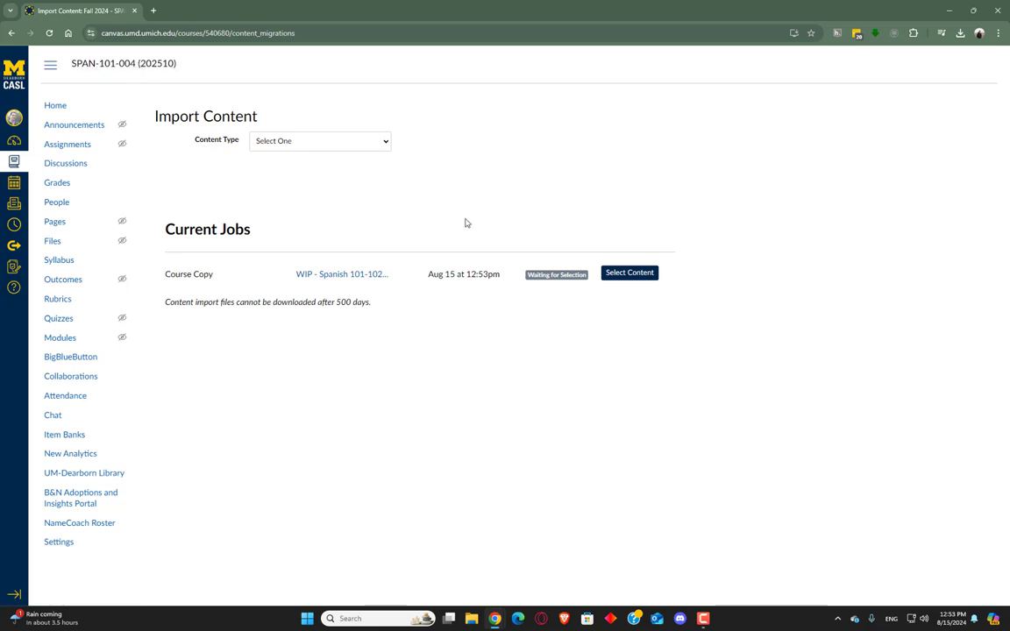
click(619, 275)
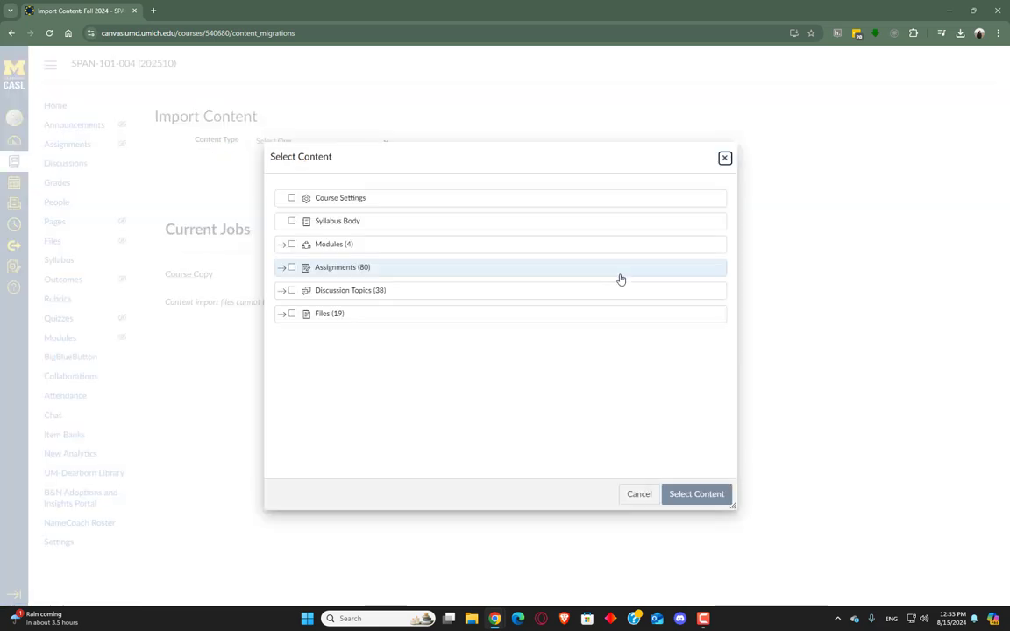
click(282, 249)
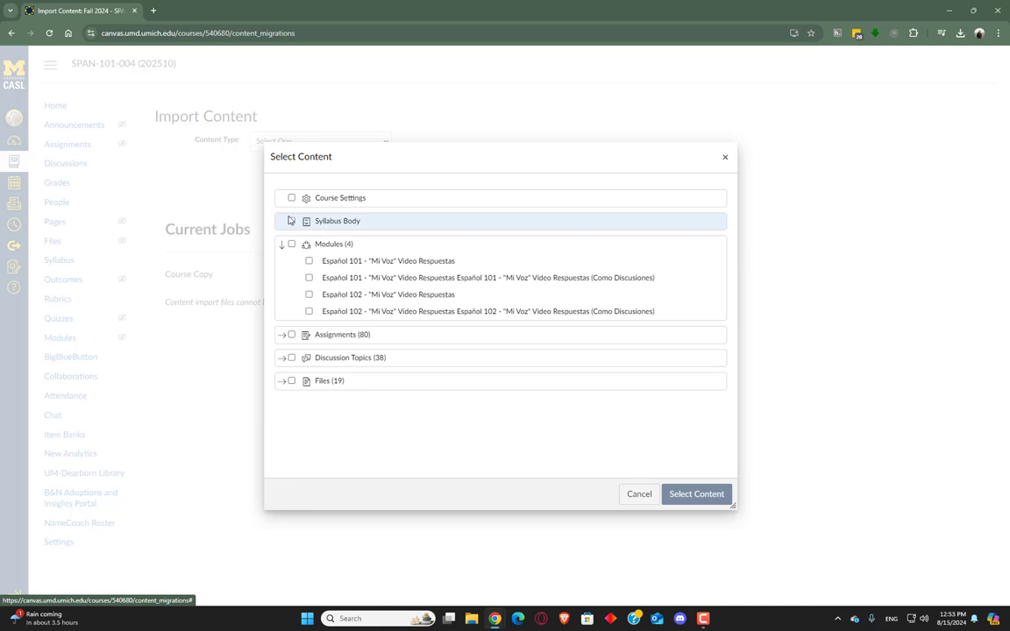
click(309, 279)
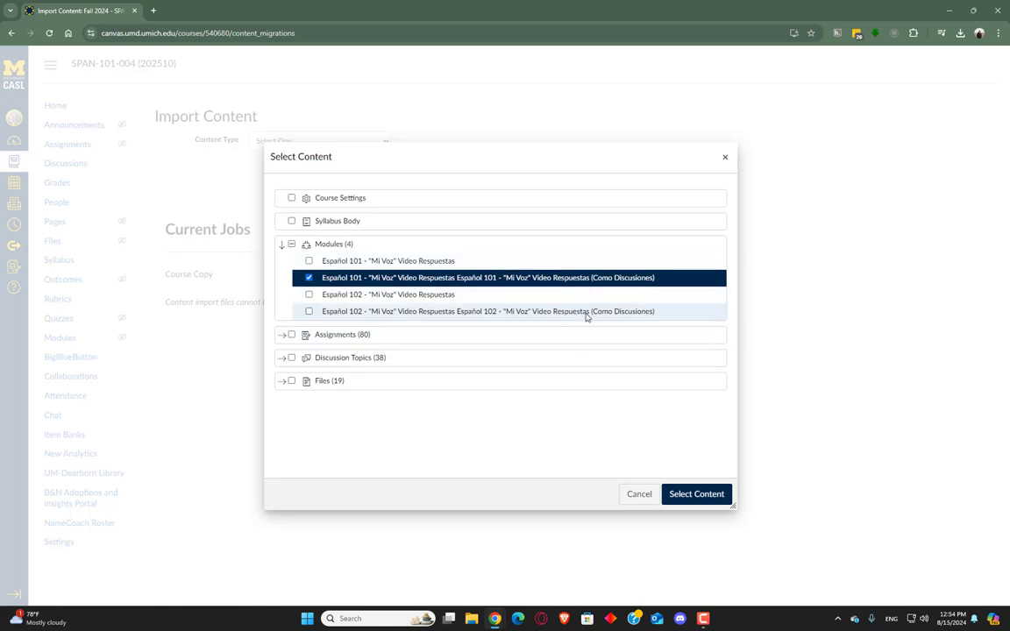
click(688, 494)
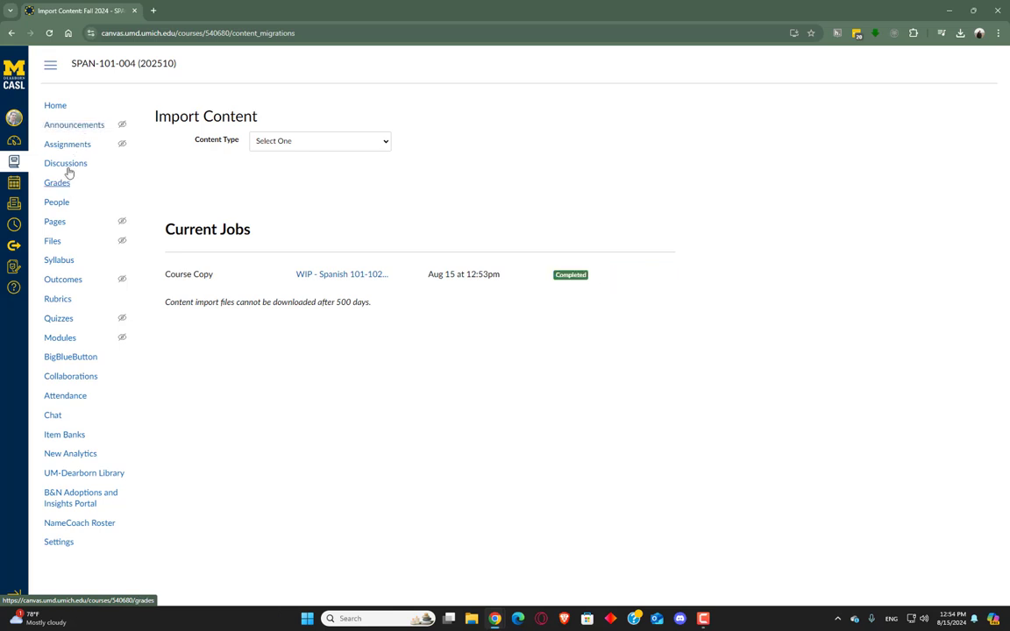
Examine the activities in the Imported Assignments group on the course's assignments page.
click(85, 154)
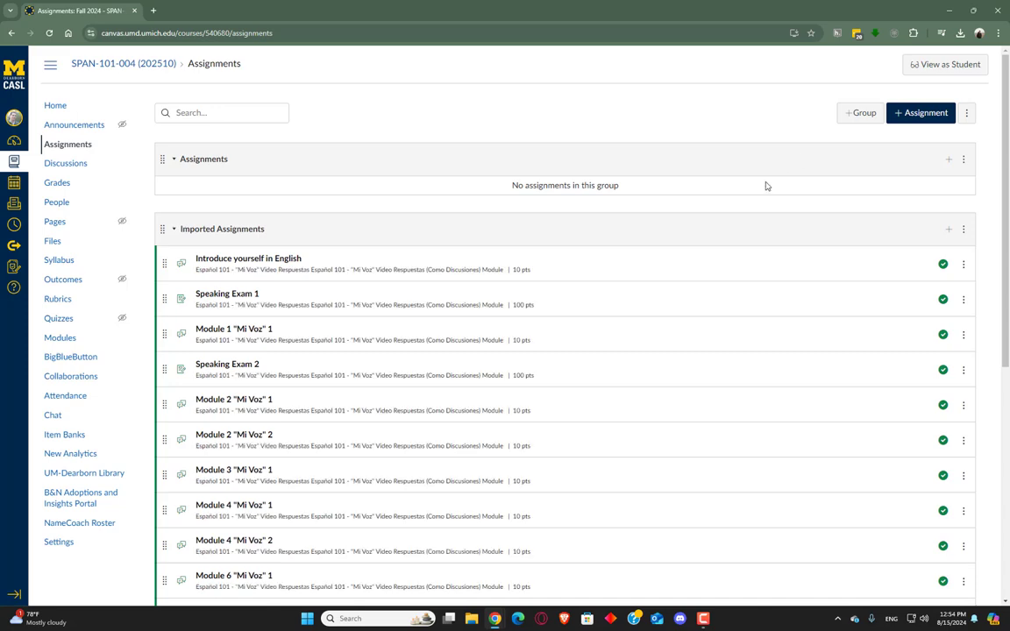
scroll(358, 385, down, 5)
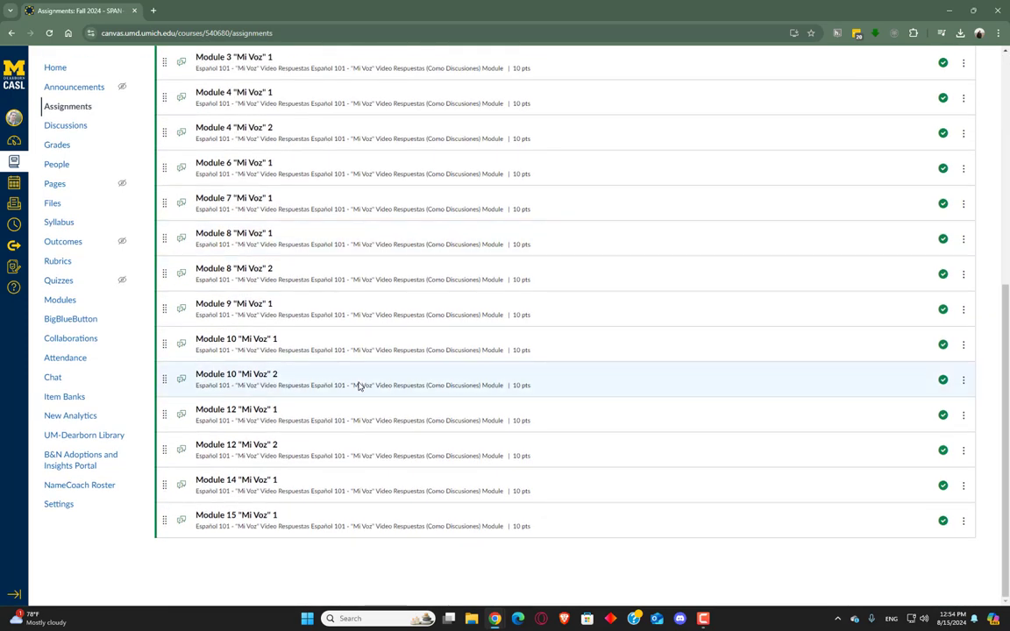
scroll(354, 382, up, 4)
scroll(355, 382, up, 1)
click(174, 229)
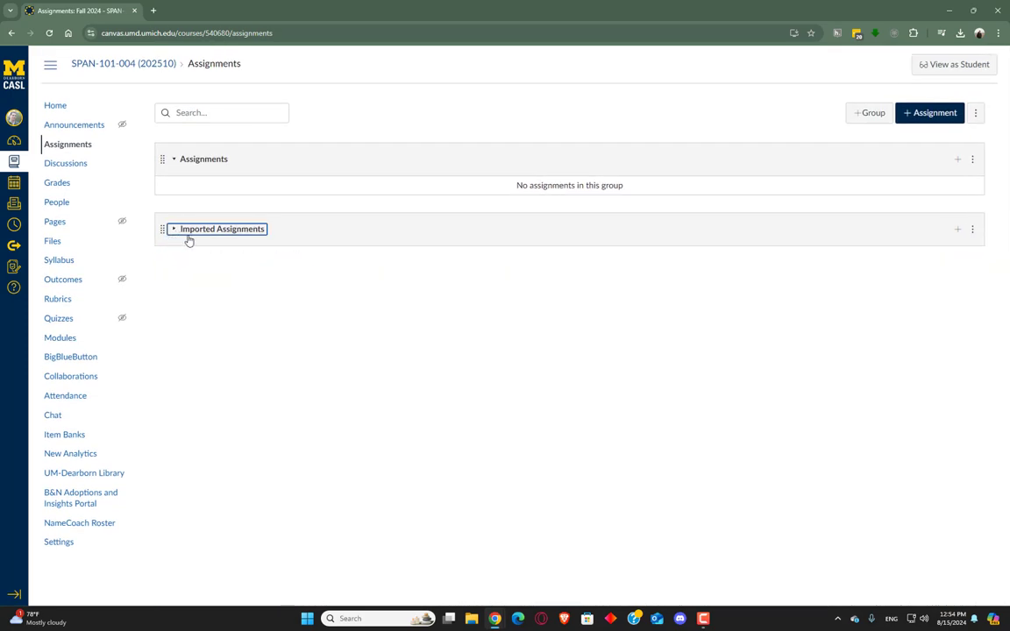
click(174, 229)
scroll(363, 299, down, 3)
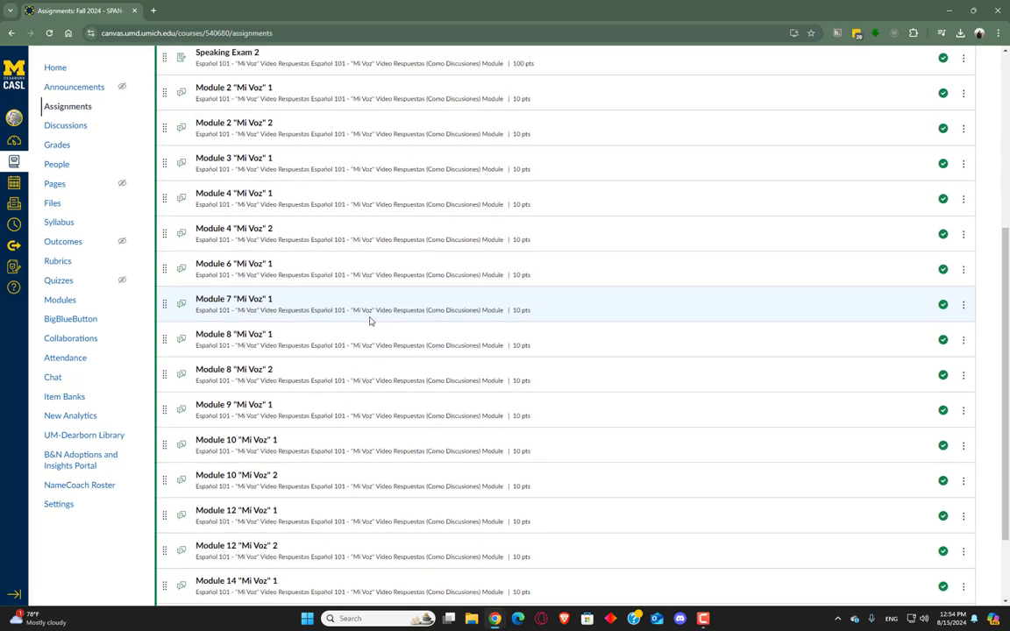
scroll(372, 320, up, 3)
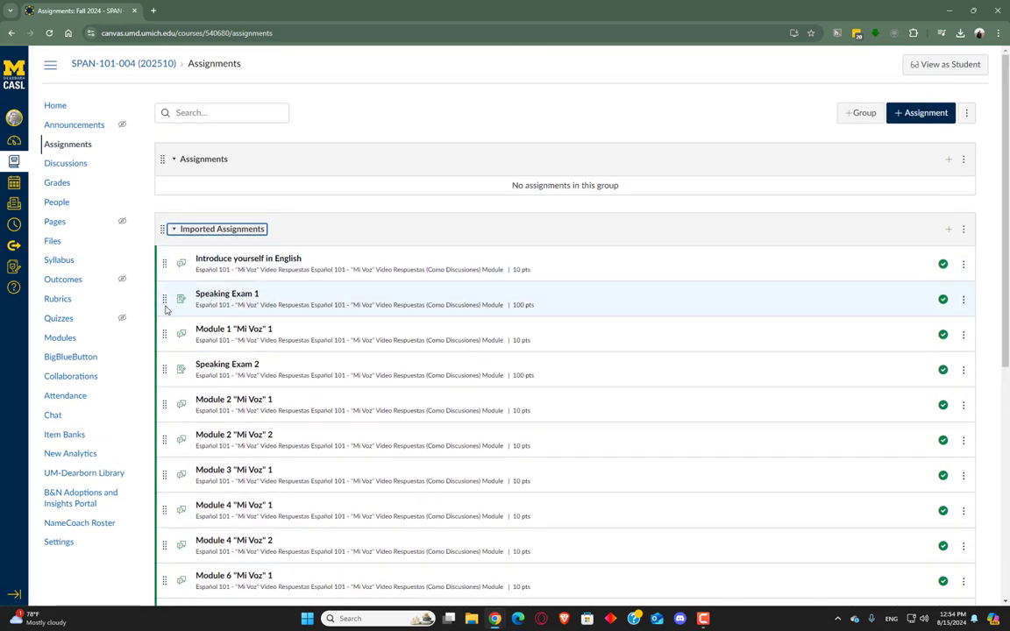
Move Speaking Exam 1 and Speaking Exam 2 into the empty Assignments group and rename that group Speaking Exam.
drag(165, 300, 169, 205)
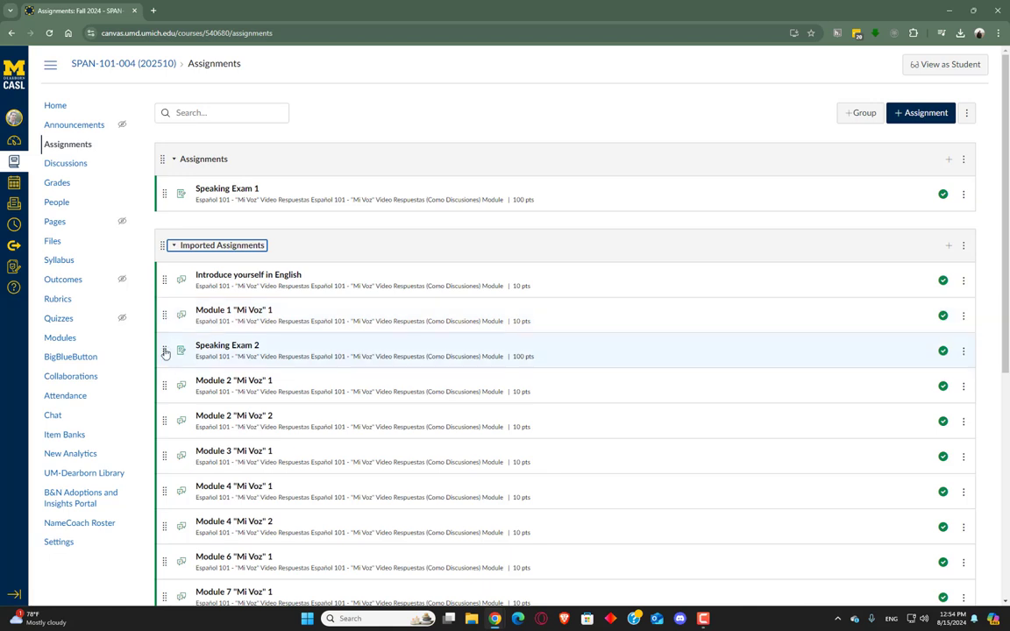
drag(164, 349, 165, 229)
click(964, 159)
click(960, 190)
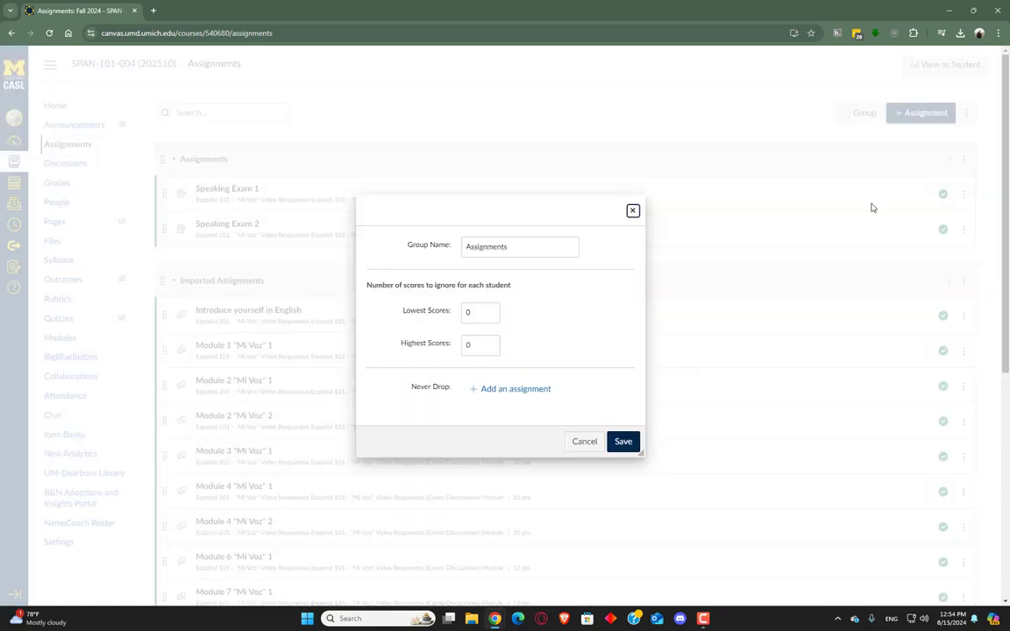
key(Tab)
text(Sp)
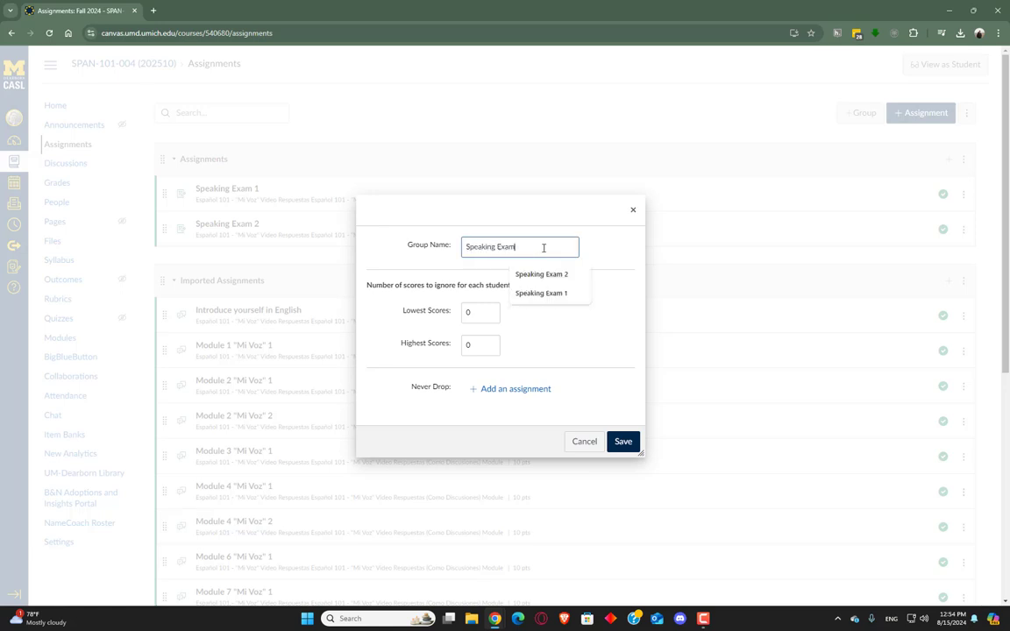
text(eaking Exam)
click(624, 442)
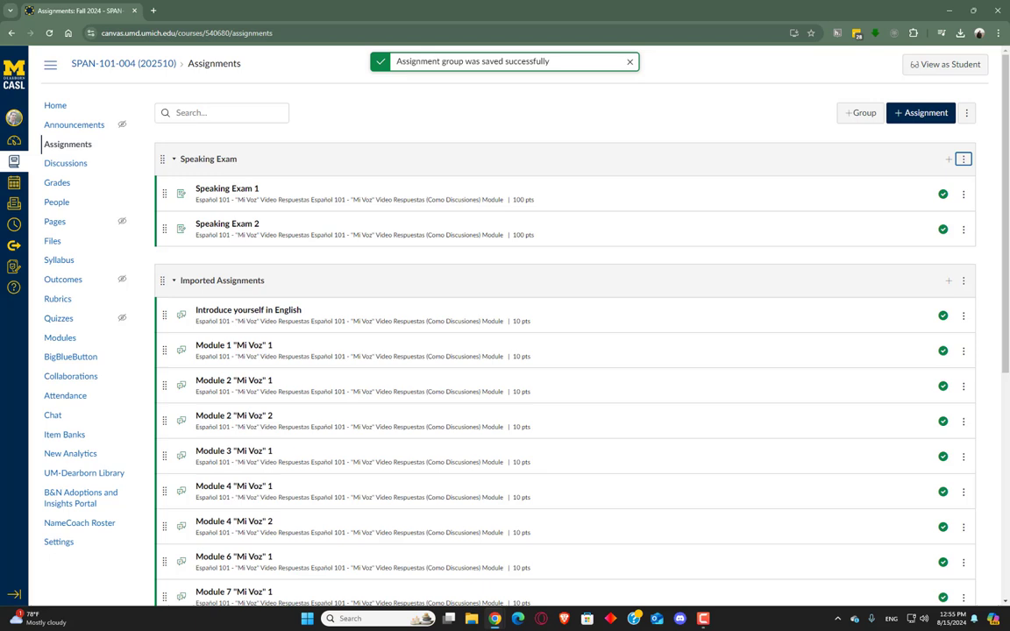
Weight the final grade by assignment groups, giving Speaking Exam and Imported Assignments 20% each.
click(968, 113)
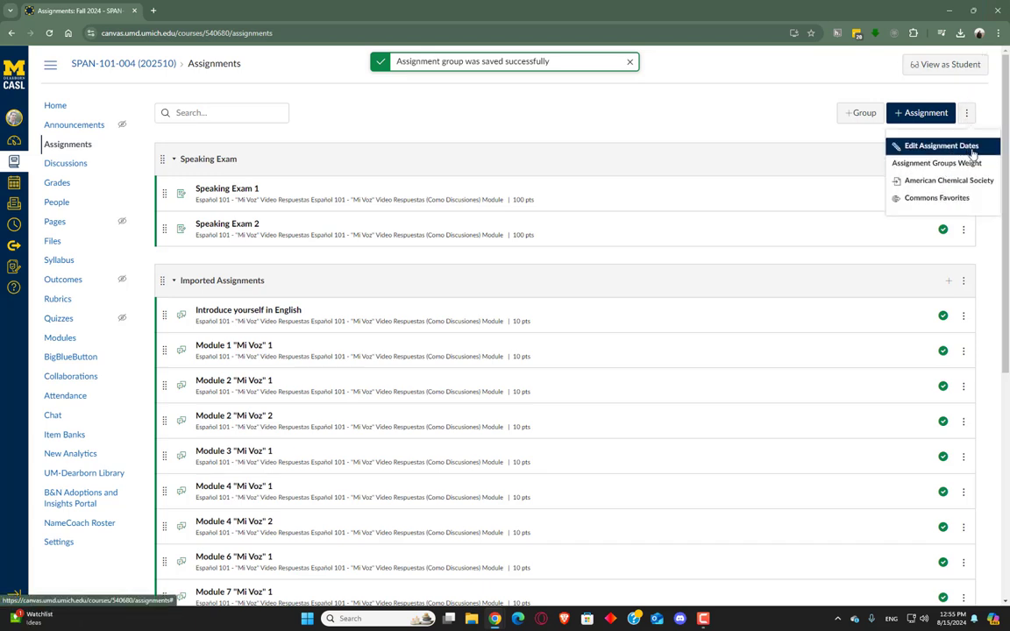
click(973, 163)
click(512, 245)
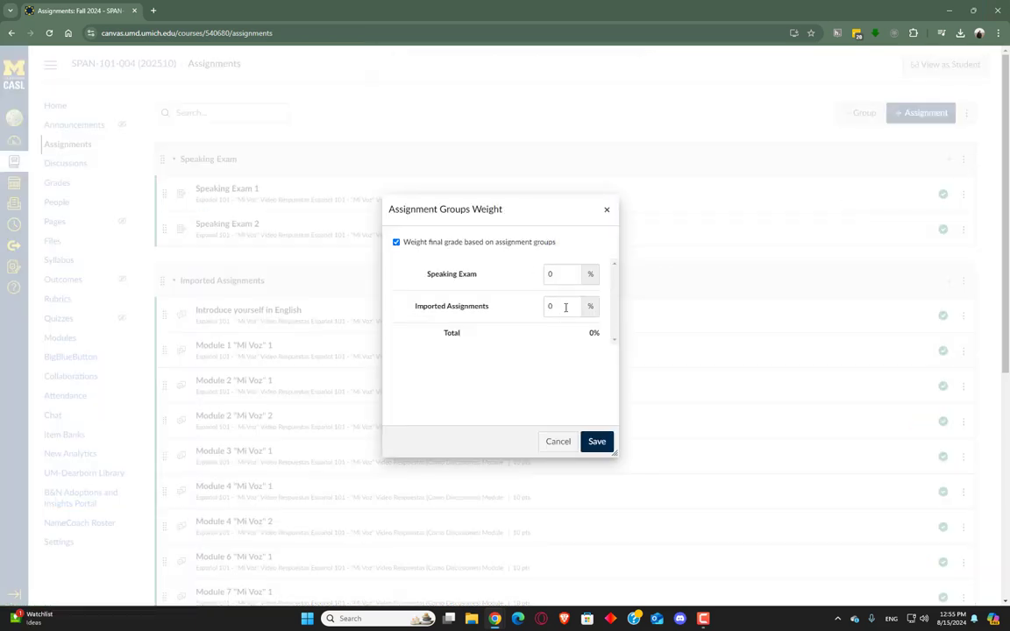
key(BackSpace)
text(2)
key(Tab)
text(21)
click(596, 440)
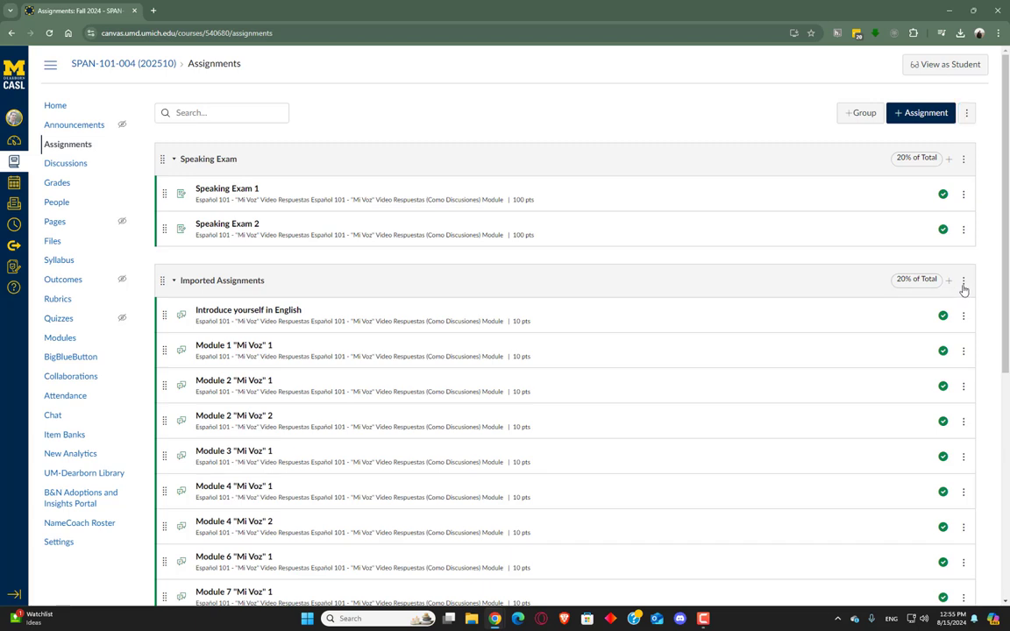
Rename the Imported Assignments group to Video Responses.
click(964, 282)
click(930, 308)
triple_click(518, 243)
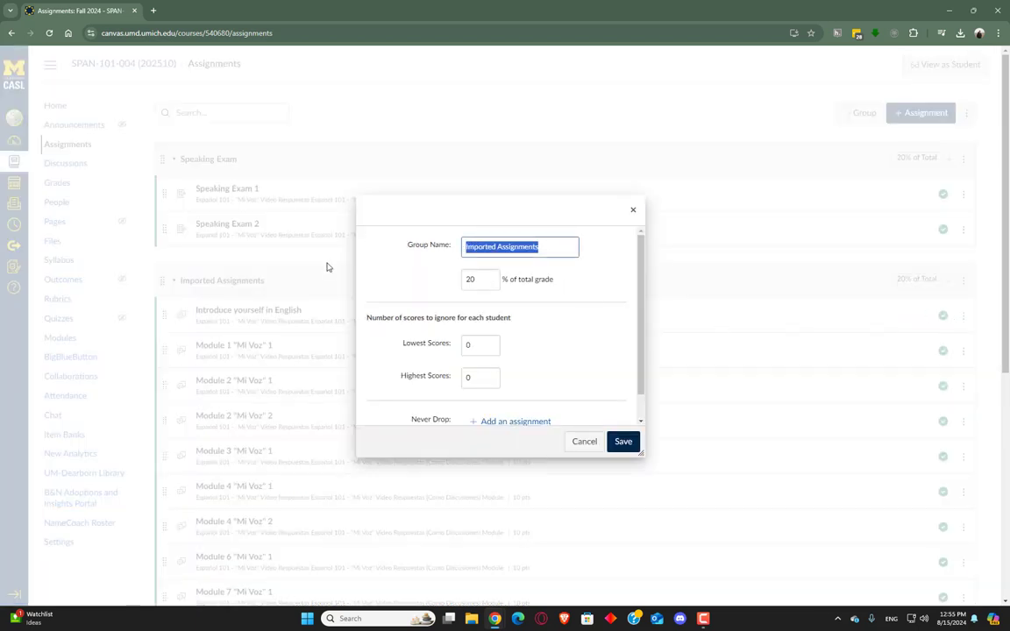
text(Video Responses)
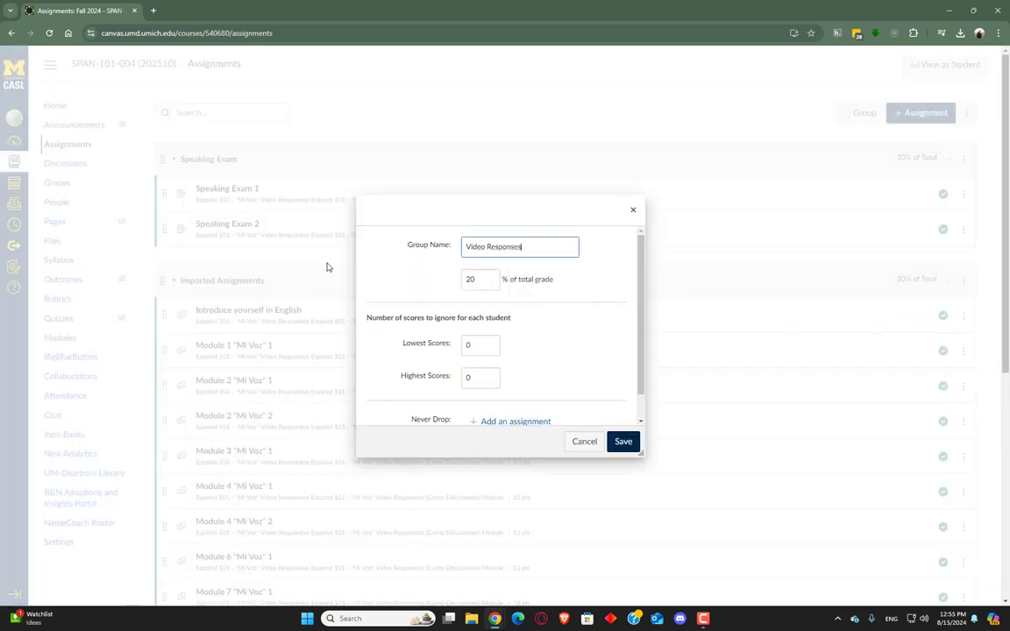
click(622, 441)
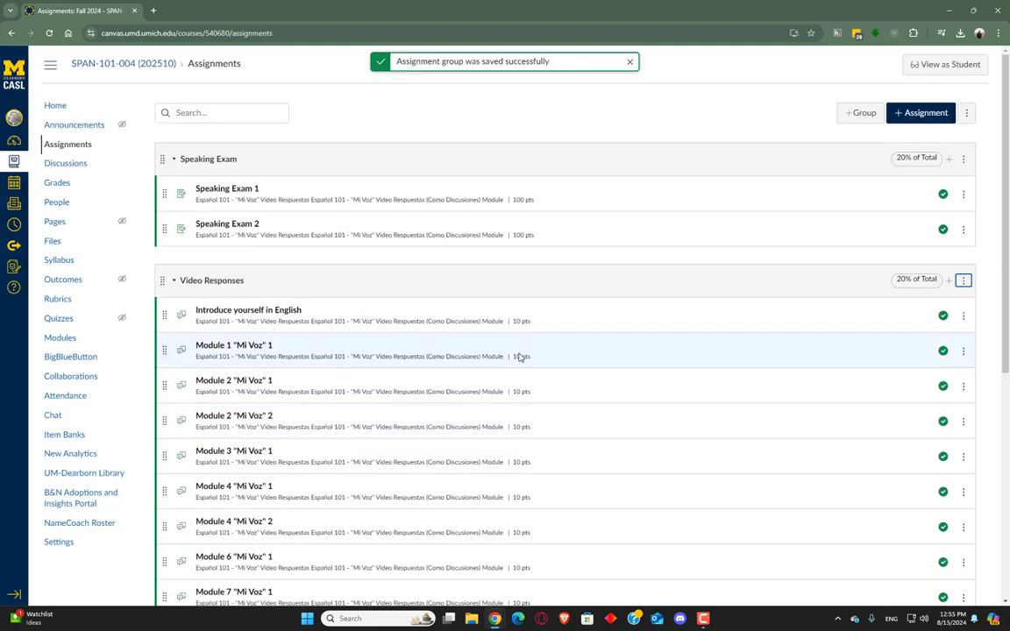
scroll(316, 439, down, 5)
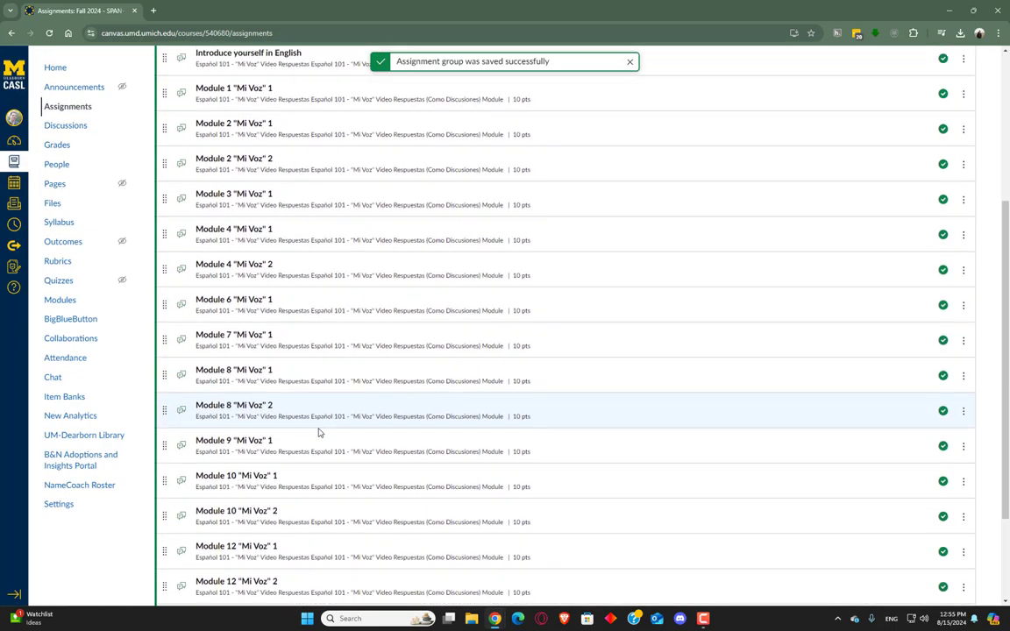
scroll(363, 399, up, 4)
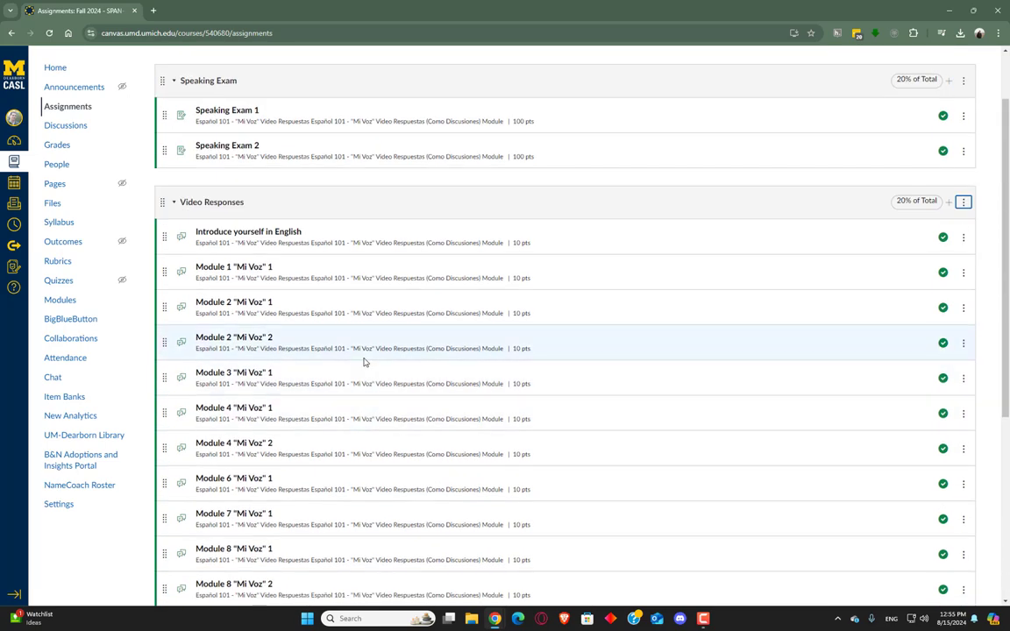
scroll(373, 355, up, 1)
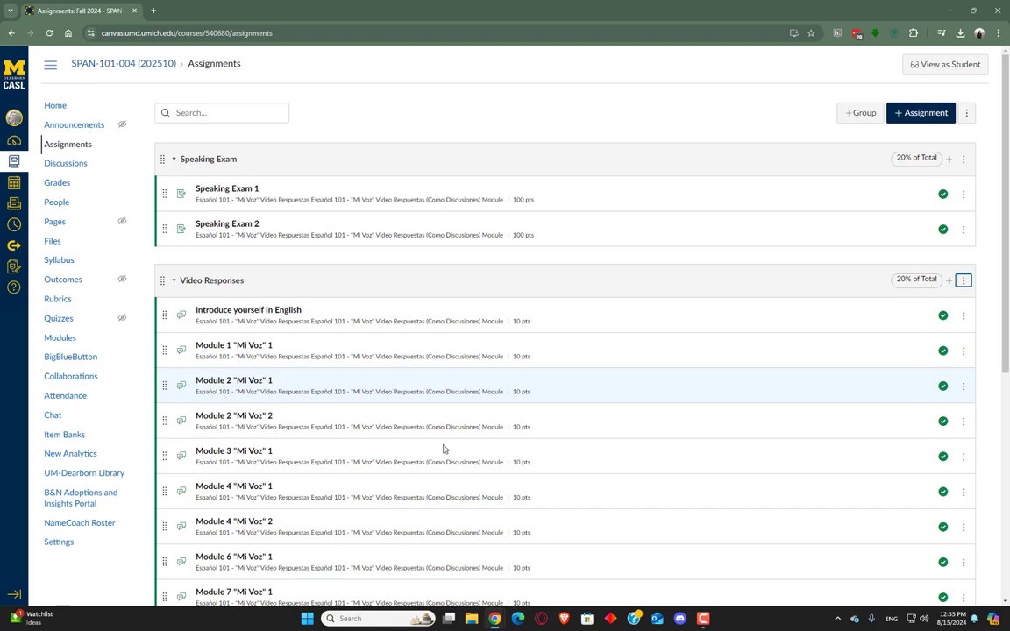
mouse_move(701, 624)
click(704, 619)
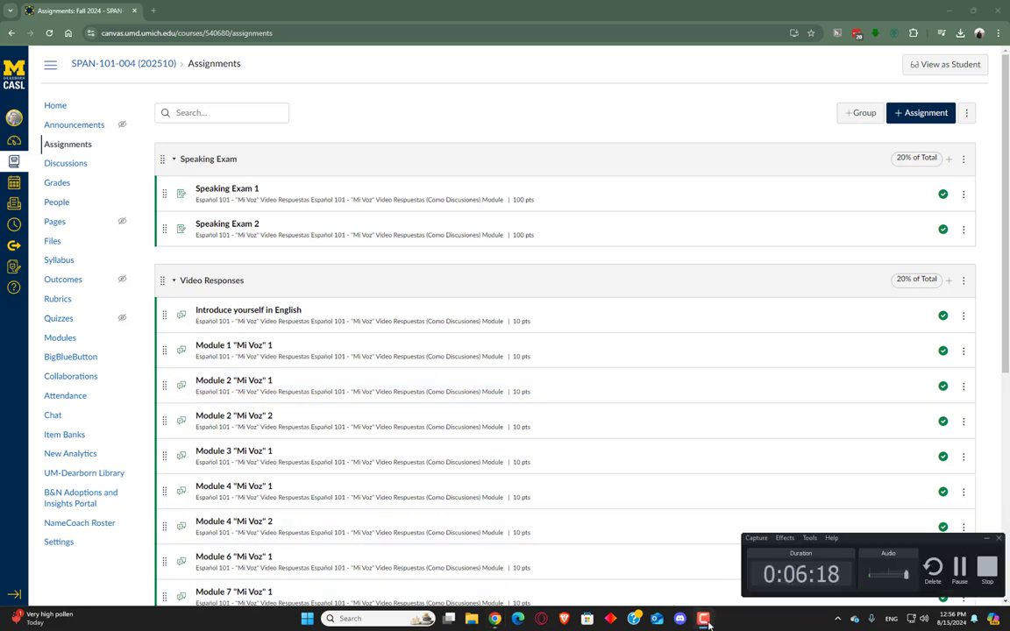